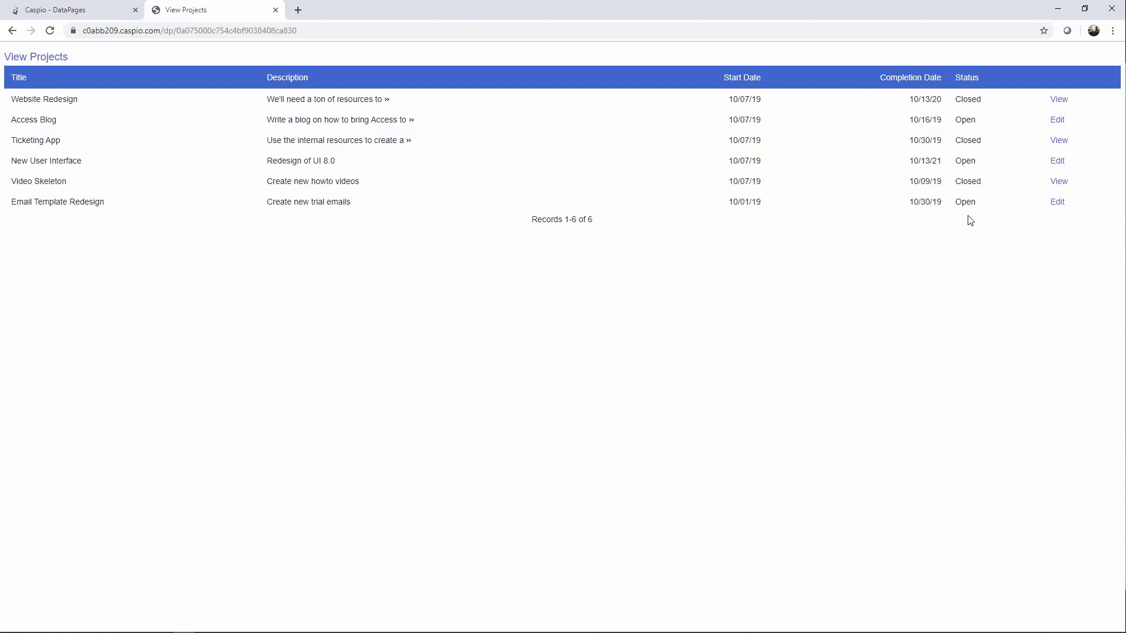
# - Try the Edit link for Email Template Redesign and the View link for Video Skeleton, returning to the list each time
pyautogui.click(1056, 204)
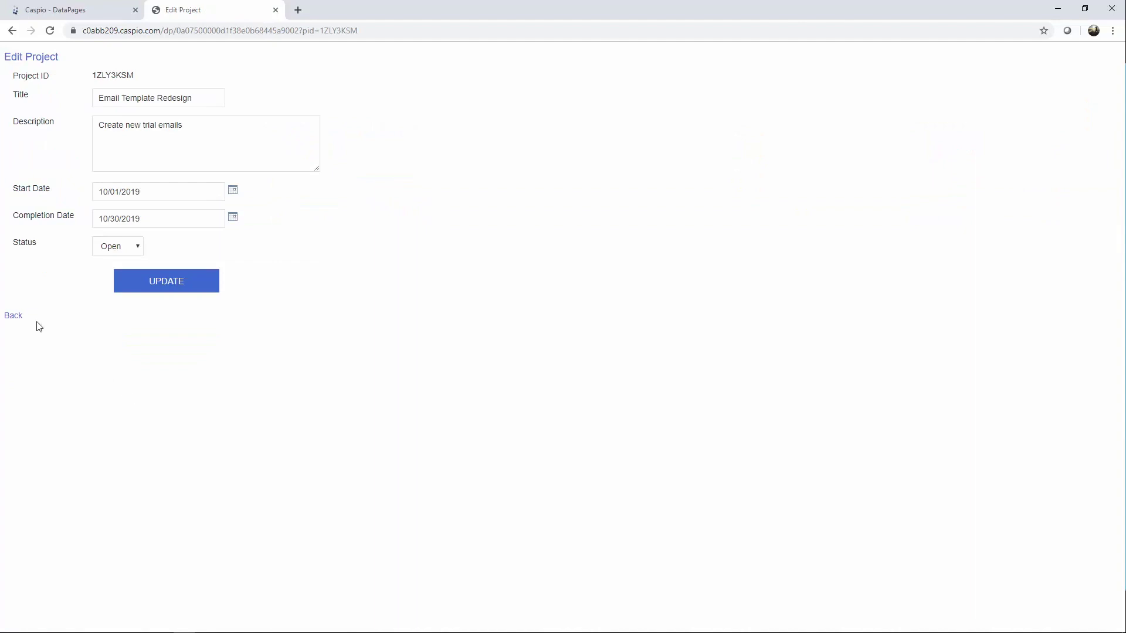
pyautogui.click(17, 317)
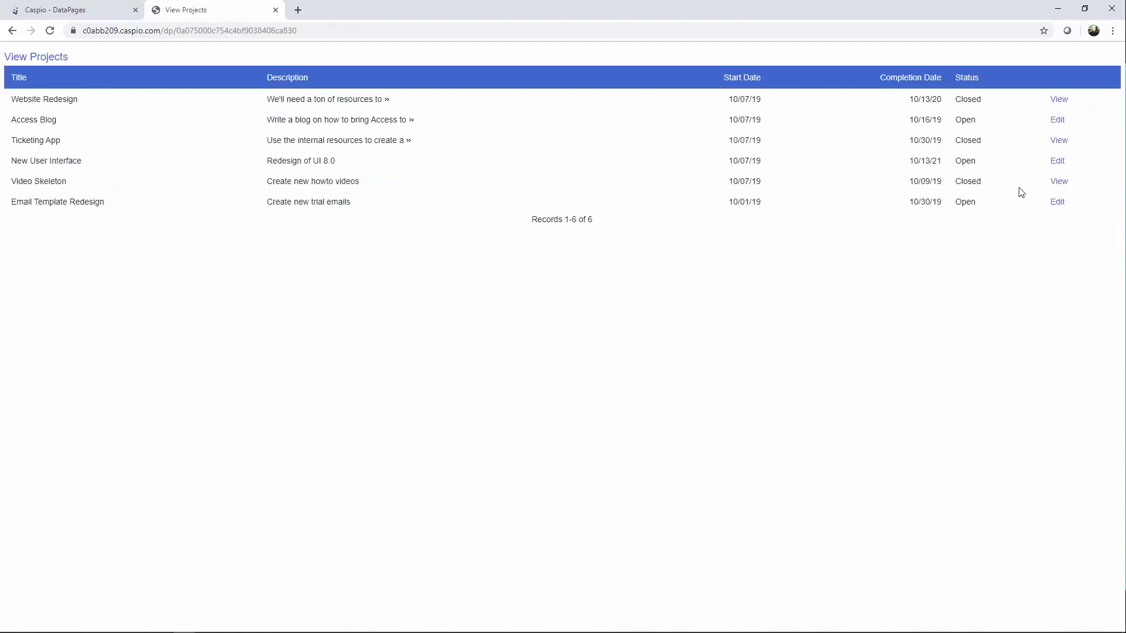
pyautogui.click(1058, 183)
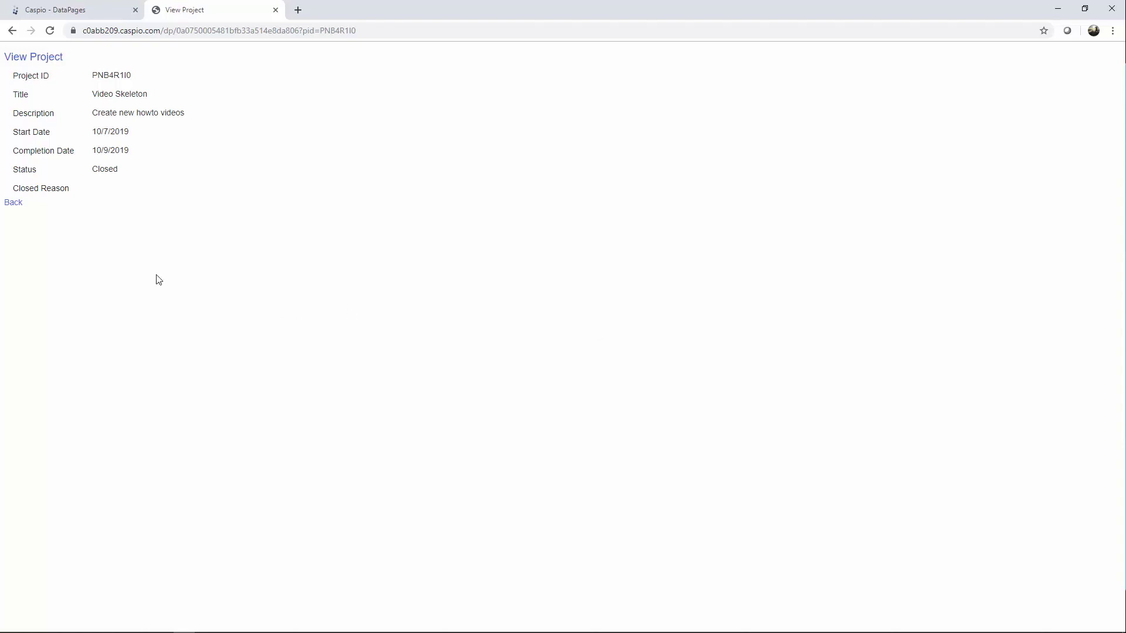
pyautogui.click(13, 203)
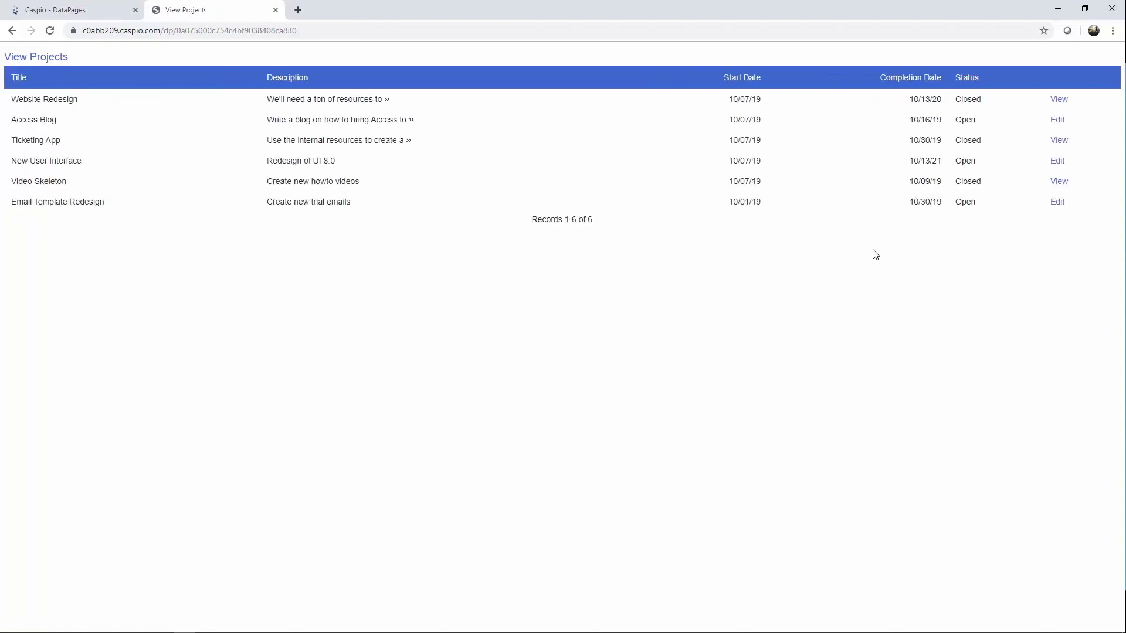
# - Set Email Template Redesign's status to Closed, view its details, then return to Caspio DataPages
pyautogui.click(1054, 206)
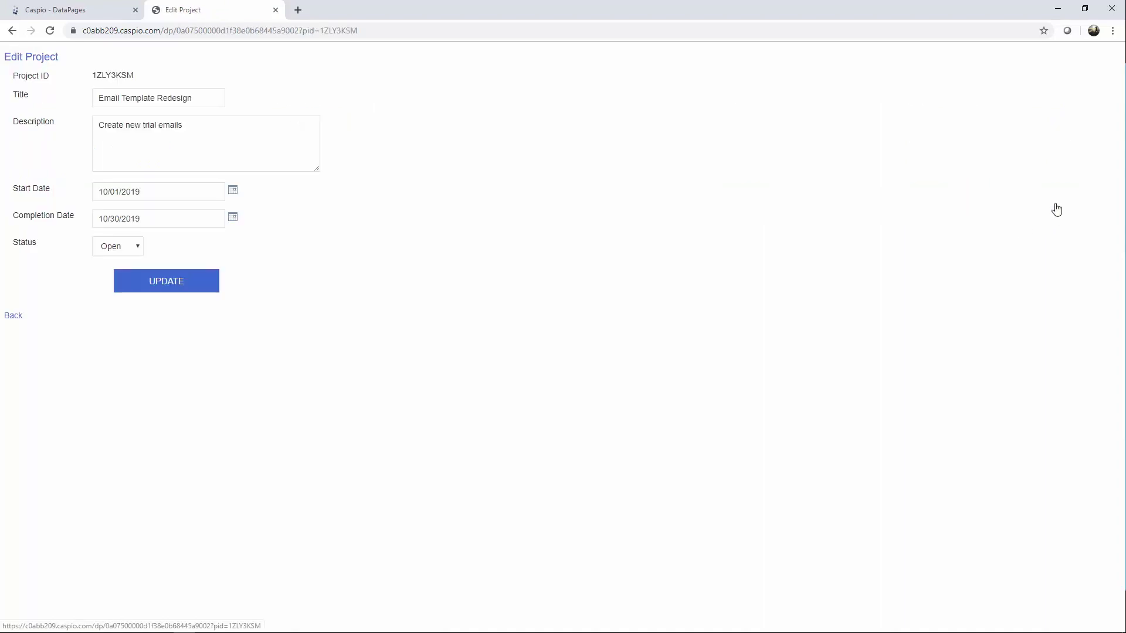
pyautogui.click(129, 248)
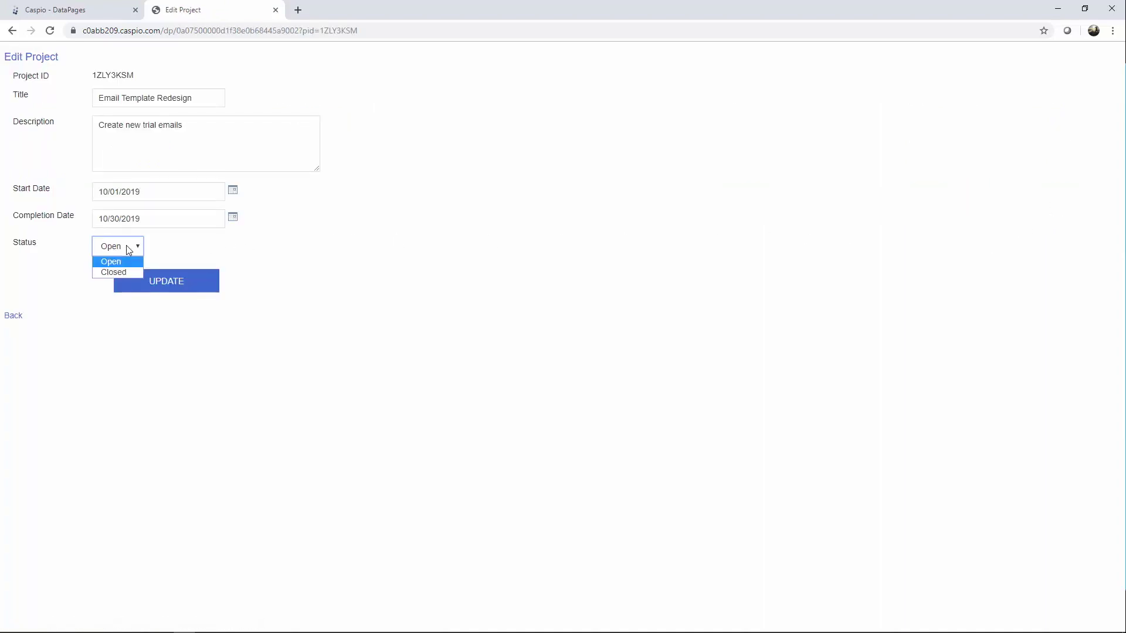
pyautogui.click(119, 272)
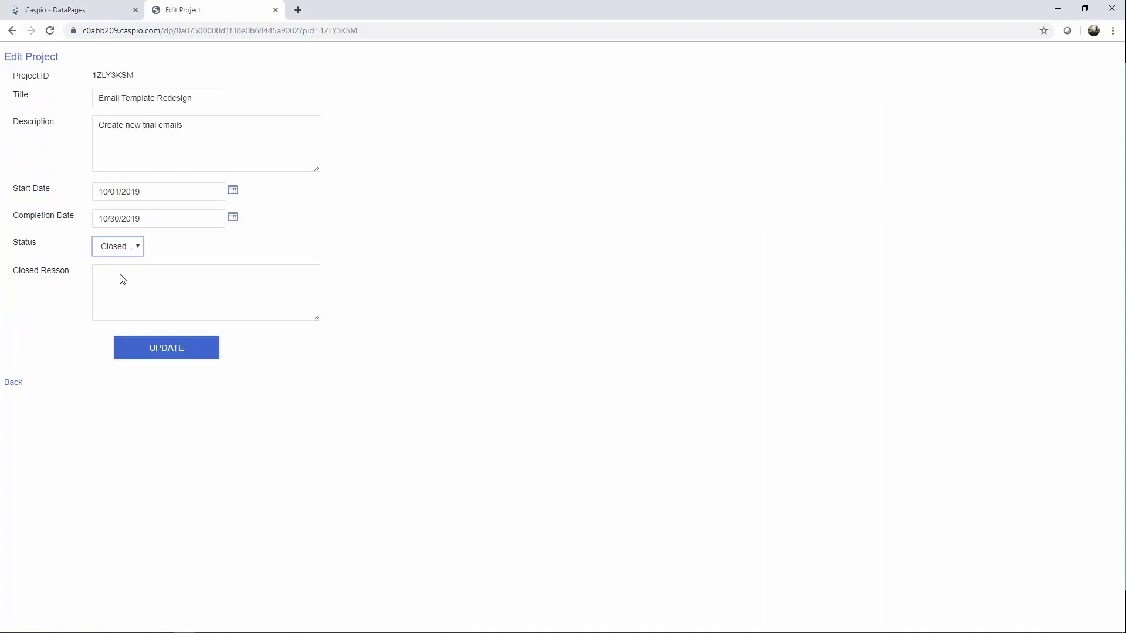
pyautogui.click(191, 349)
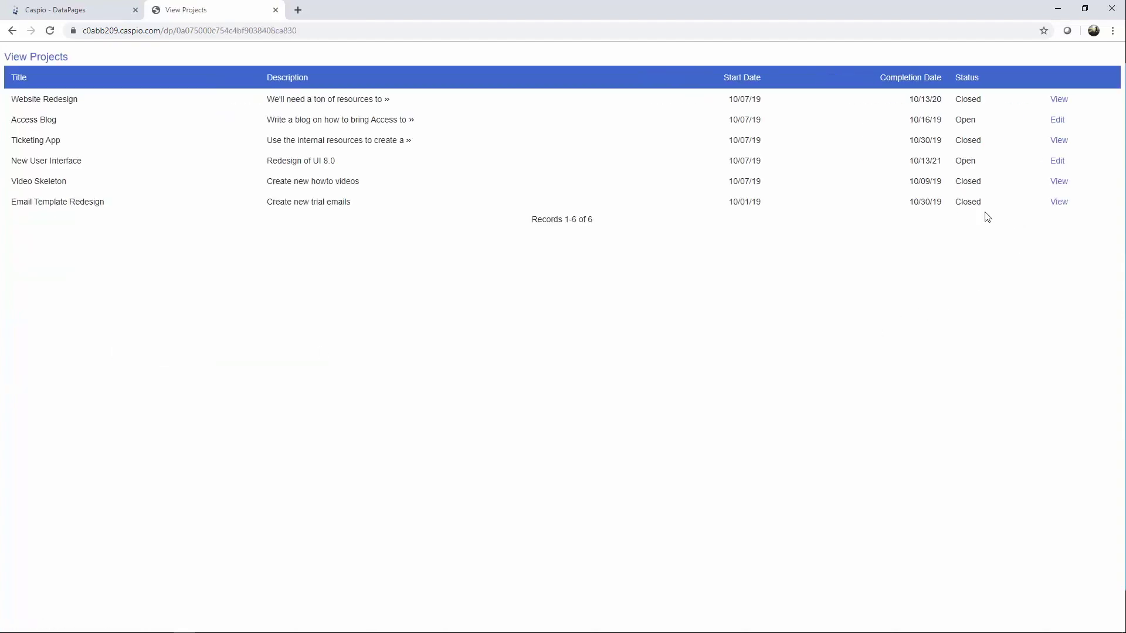
pyautogui.click(1059, 203)
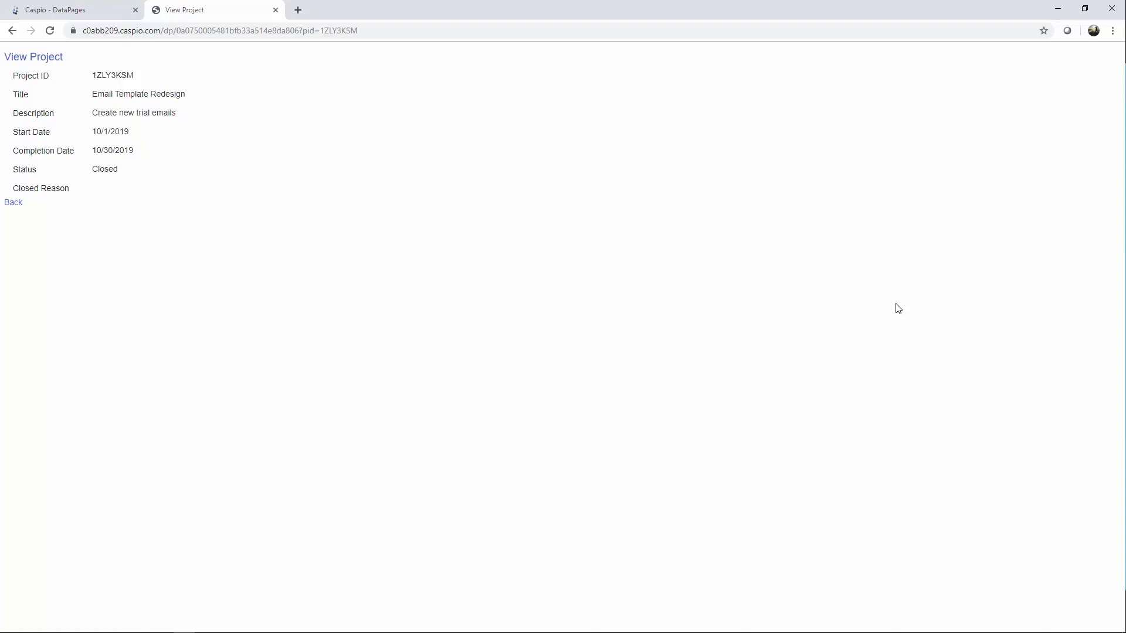
pyautogui.click(67, 11)
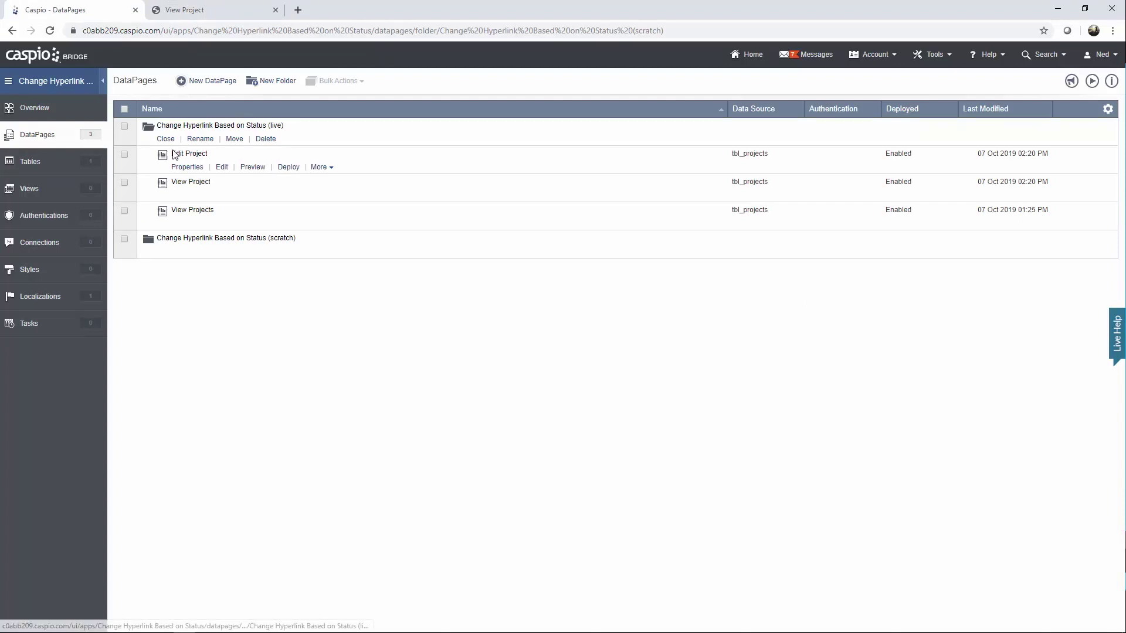
# - Collapse the live folder, open the scratch folder and start a new DataPage there
pyautogui.moveTo(181, 217)
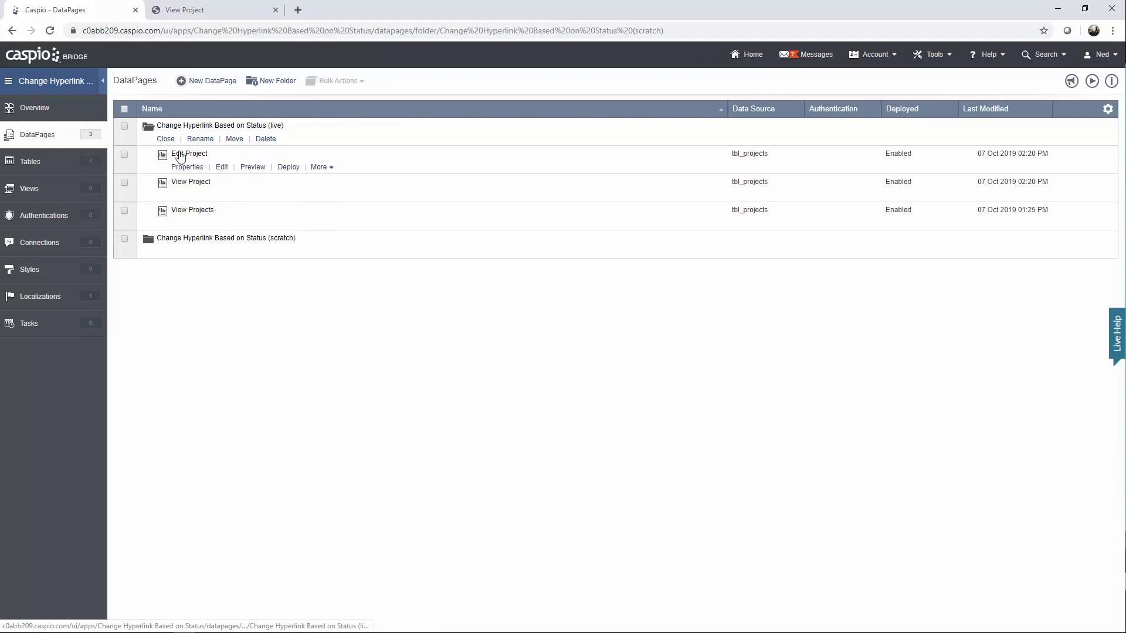
pyautogui.click(166, 140)
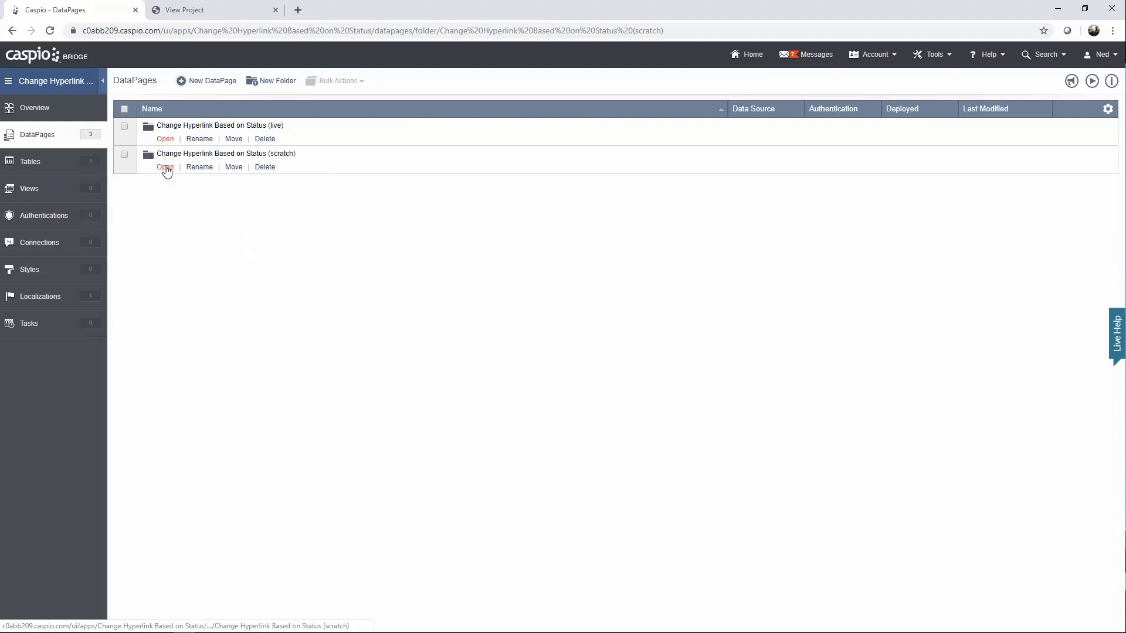
pyautogui.click(166, 169)
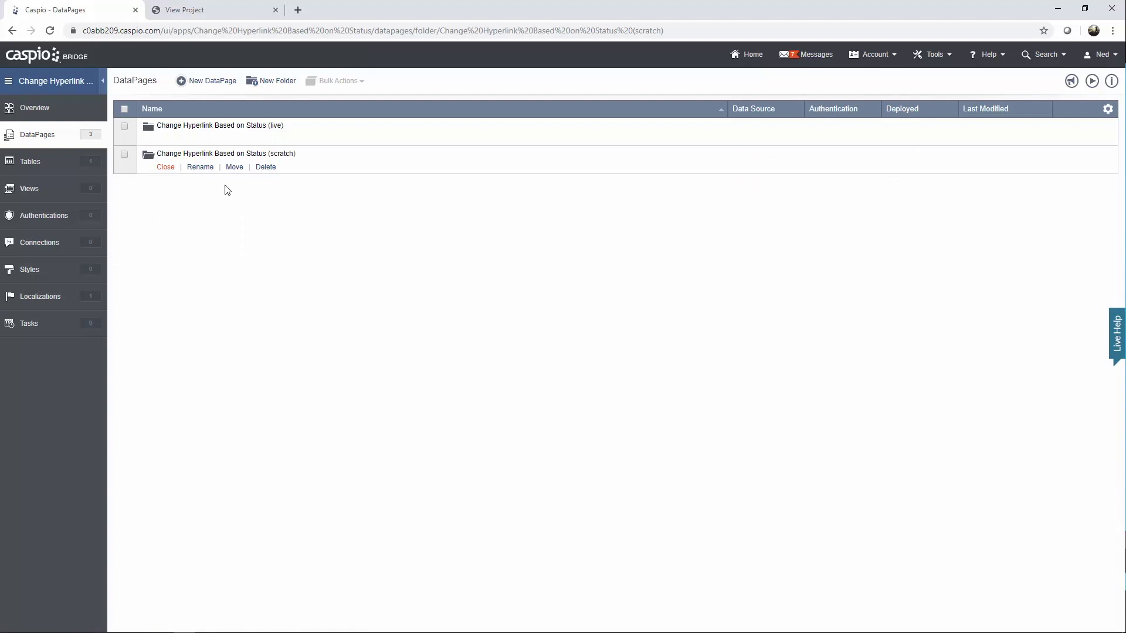
pyautogui.click(212, 81)
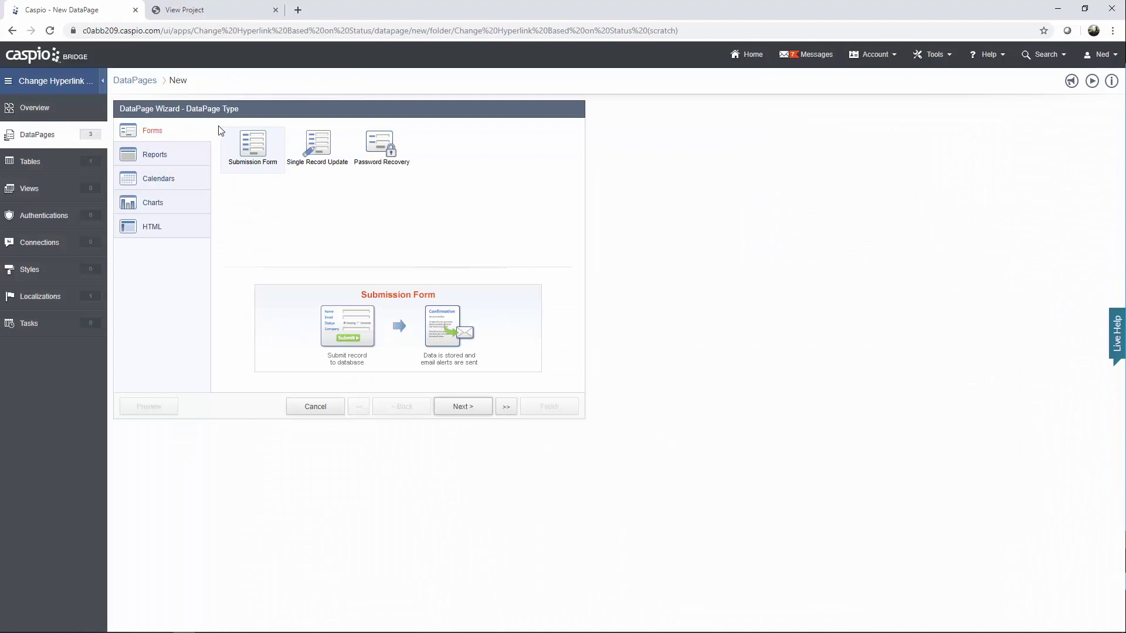
# - Choose a tabular report DataPage and name it 'Manage Projects'
pyautogui.click(187, 155)
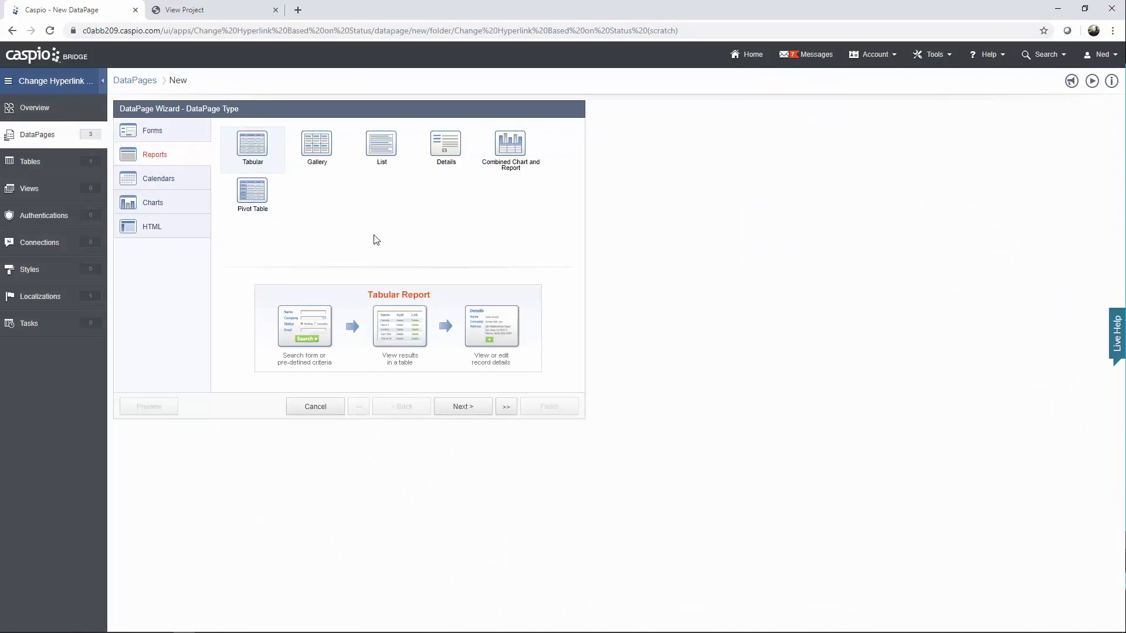
pyautogui.click(461, 406)
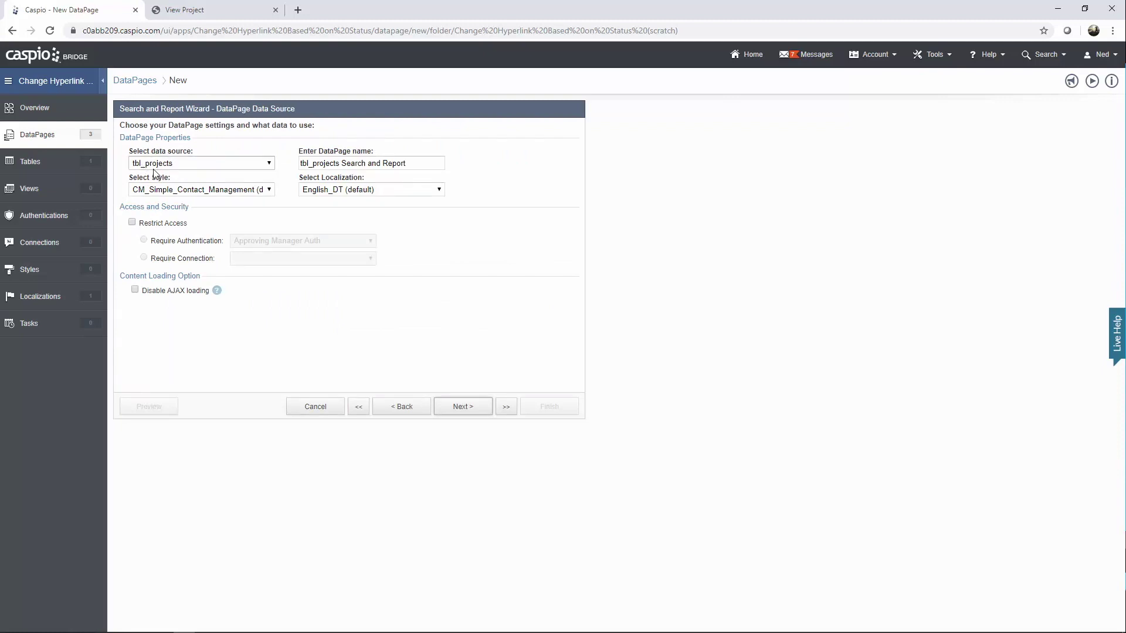
pyautogui.moveTo(443, 164); pyautogui.dragTo(263, 170)
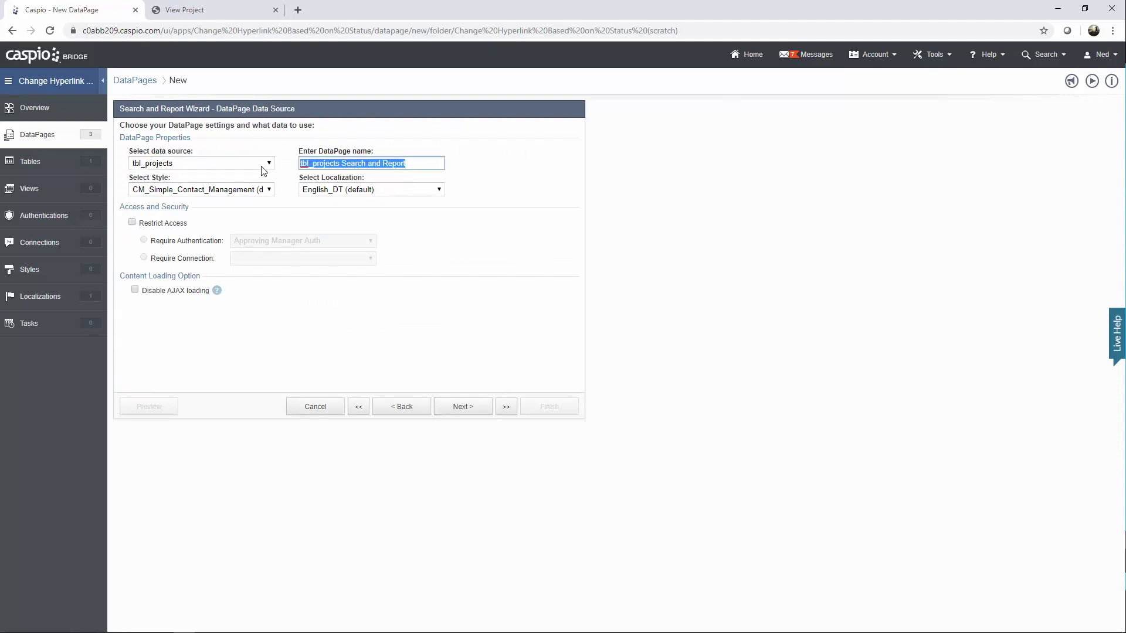
pyautogui.write('Manage Projec')
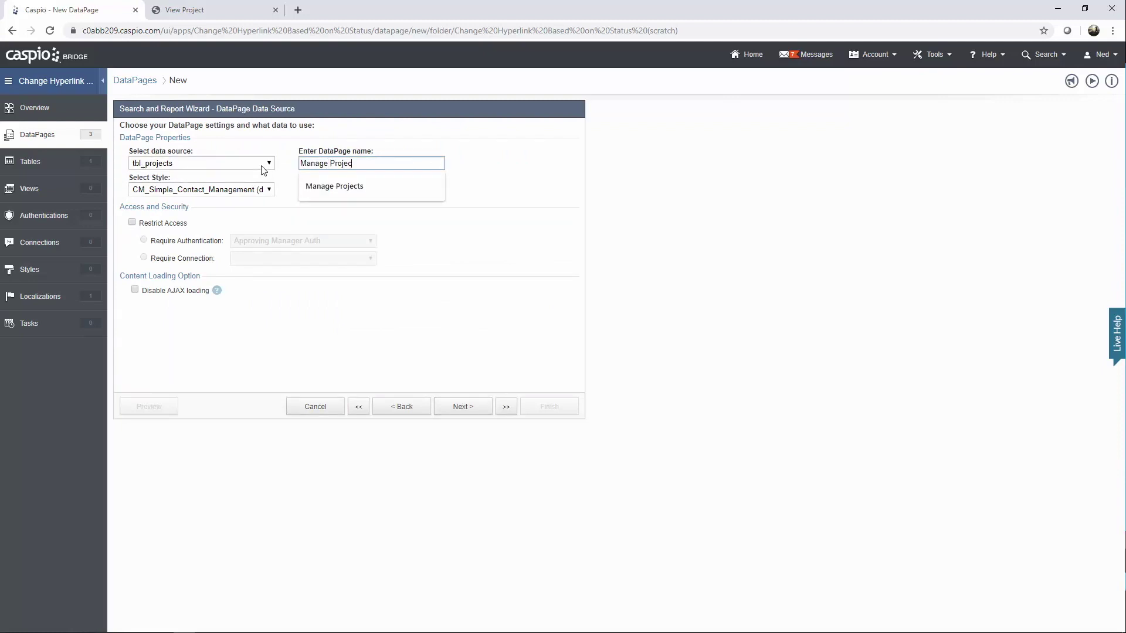
pyautogui.write('ts')
pyautogui.click(238, 189)
# - Apply the Blue style and filter data by pre-defined criteria instead of a search form
pyautogui.click(210, 213)
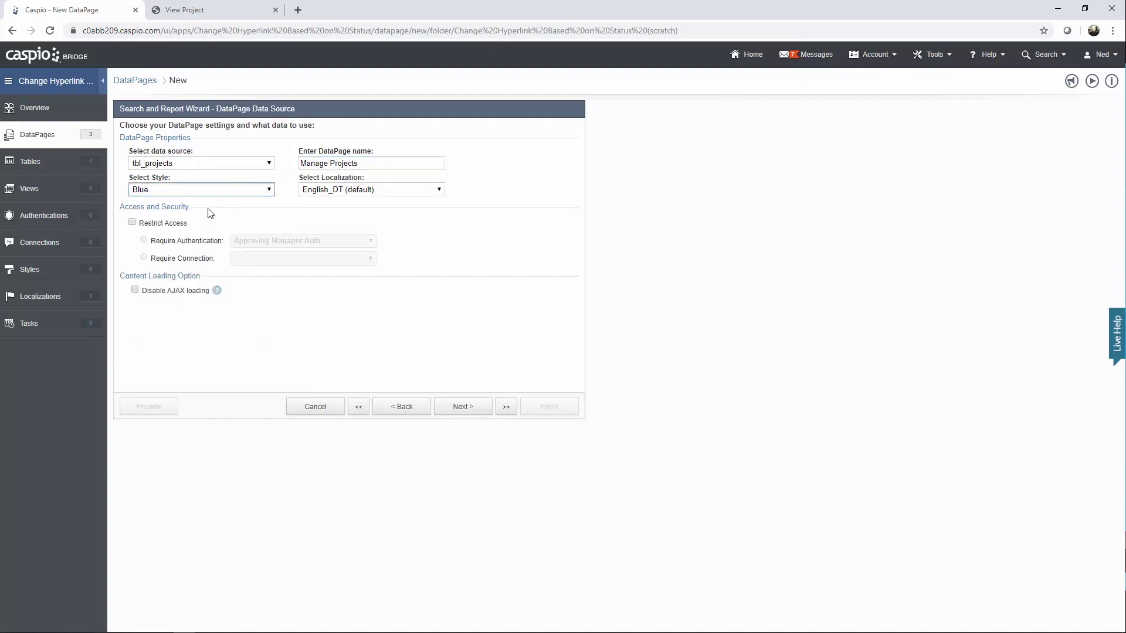
pyautogui.click(461, 409)
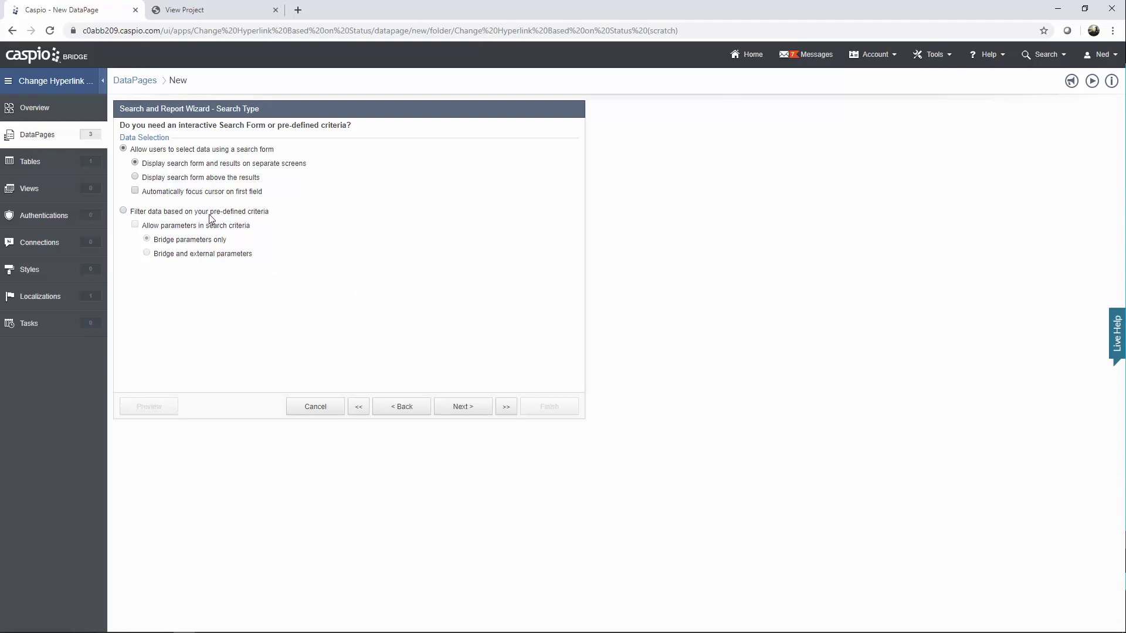
pyautogui.click(210, 212)
pyautogui.click(469, 407)
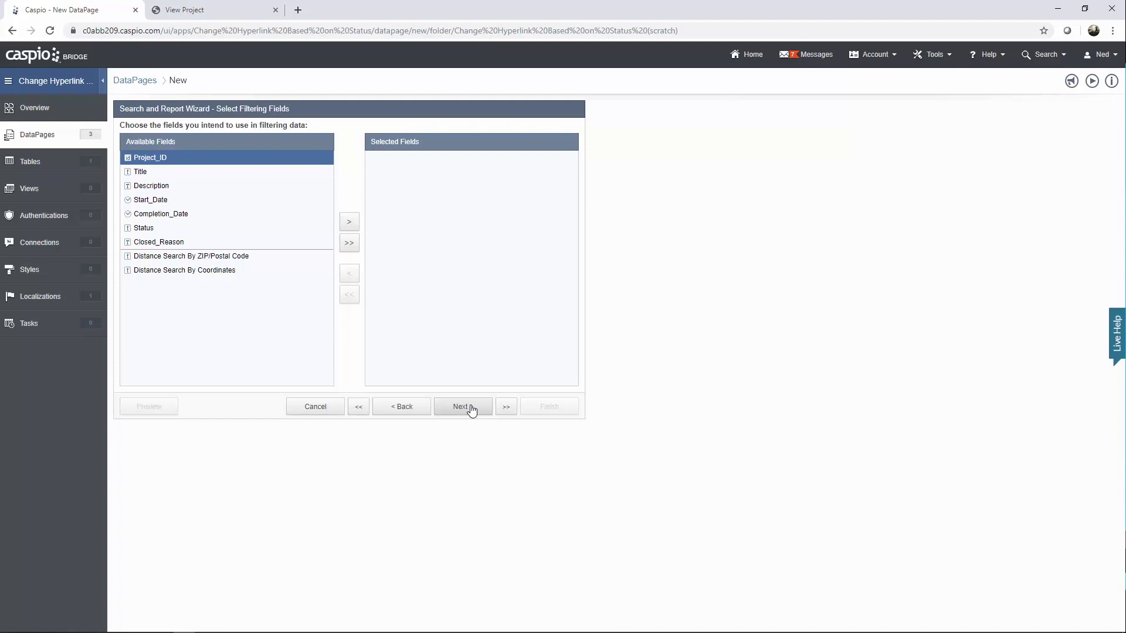
# - Include all tbl_projects fields except Project_ID and Closed_Reason in the results page
pyautogui.click(472, 408)
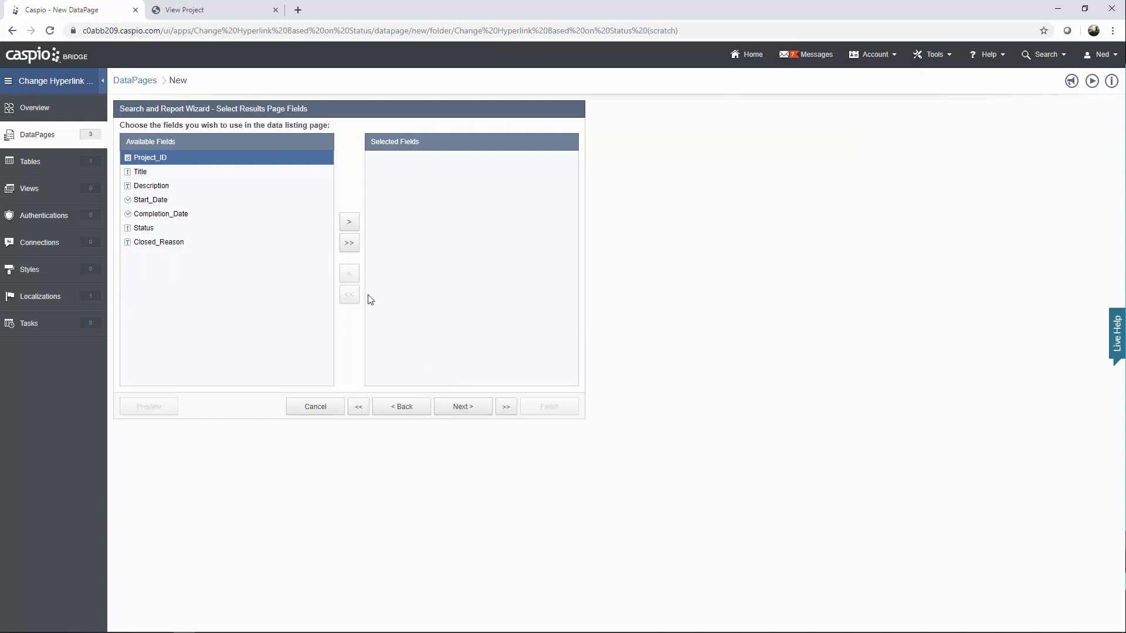
pyautogui.click(349, 247)
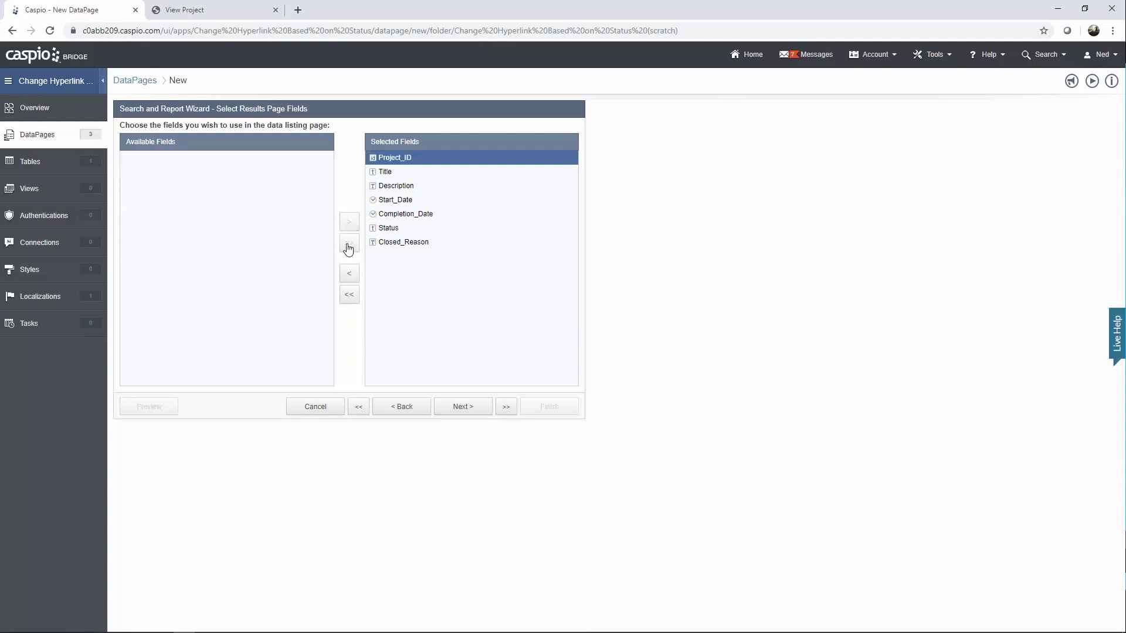
pyautogui.click(353, 274)
pyautogui.click(403, 228)
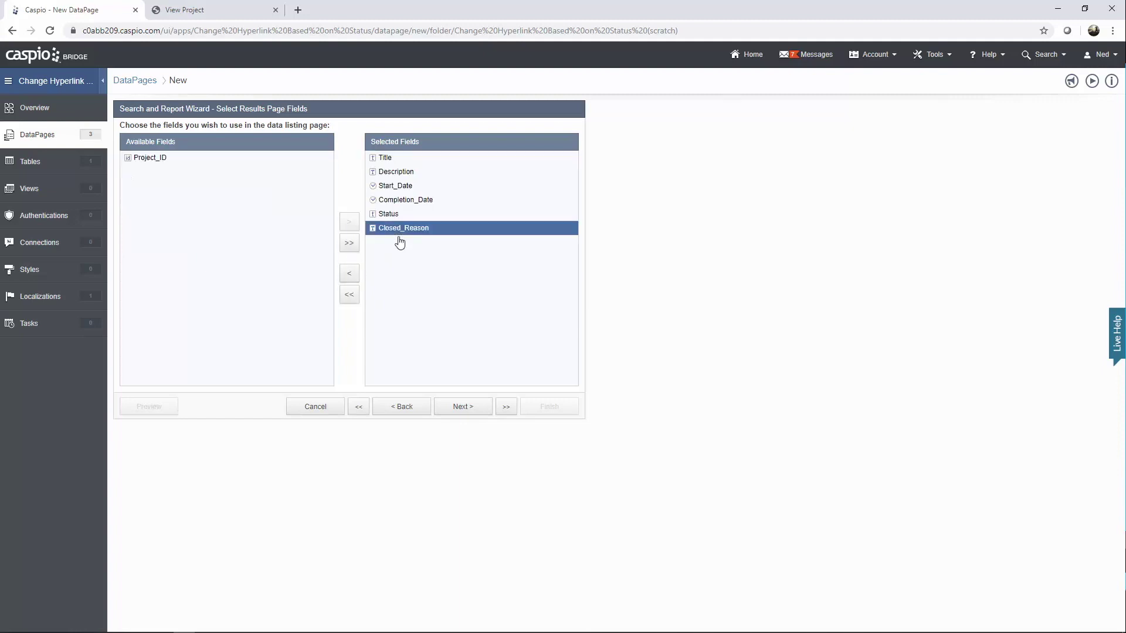
pyautogui.click(349, 273)
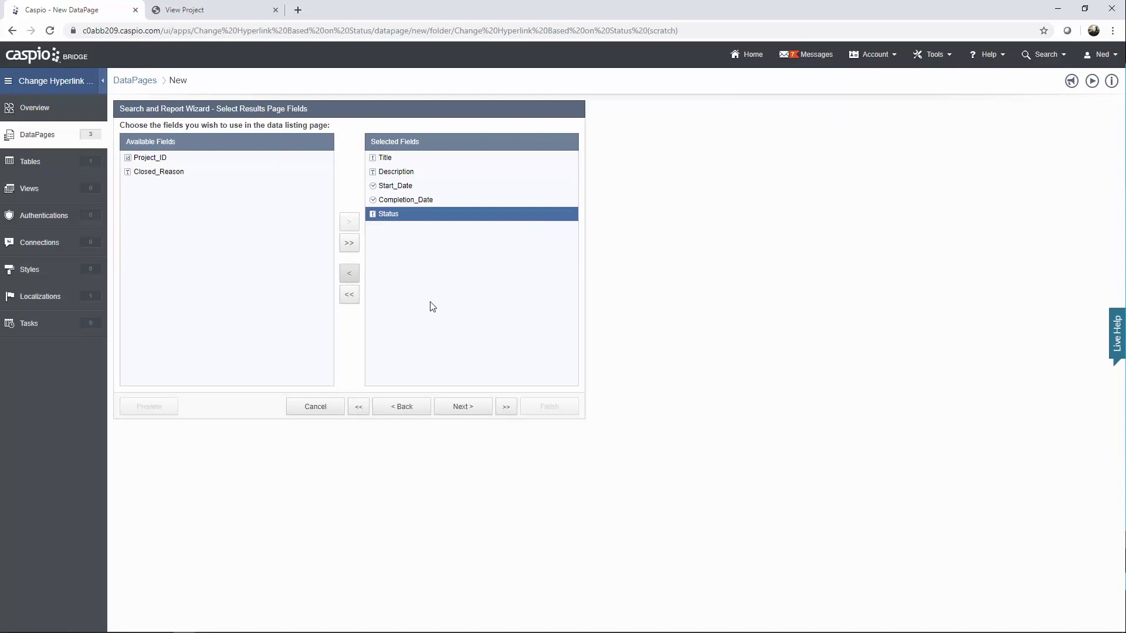
pyautogui.click(474, 408)
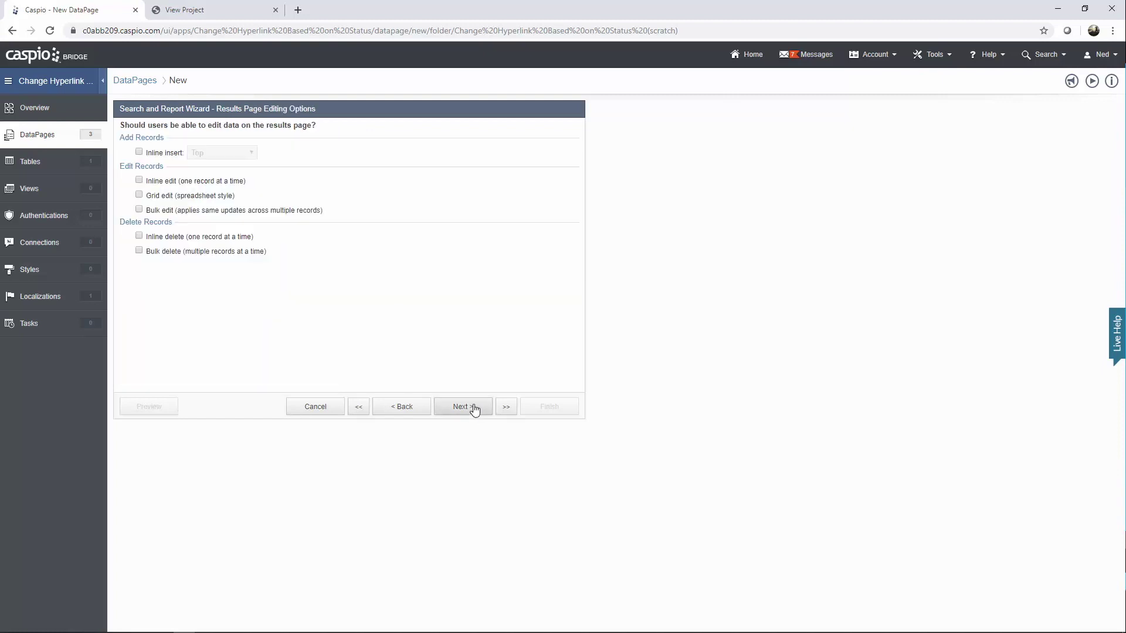
pyautogui.click(475, 409)
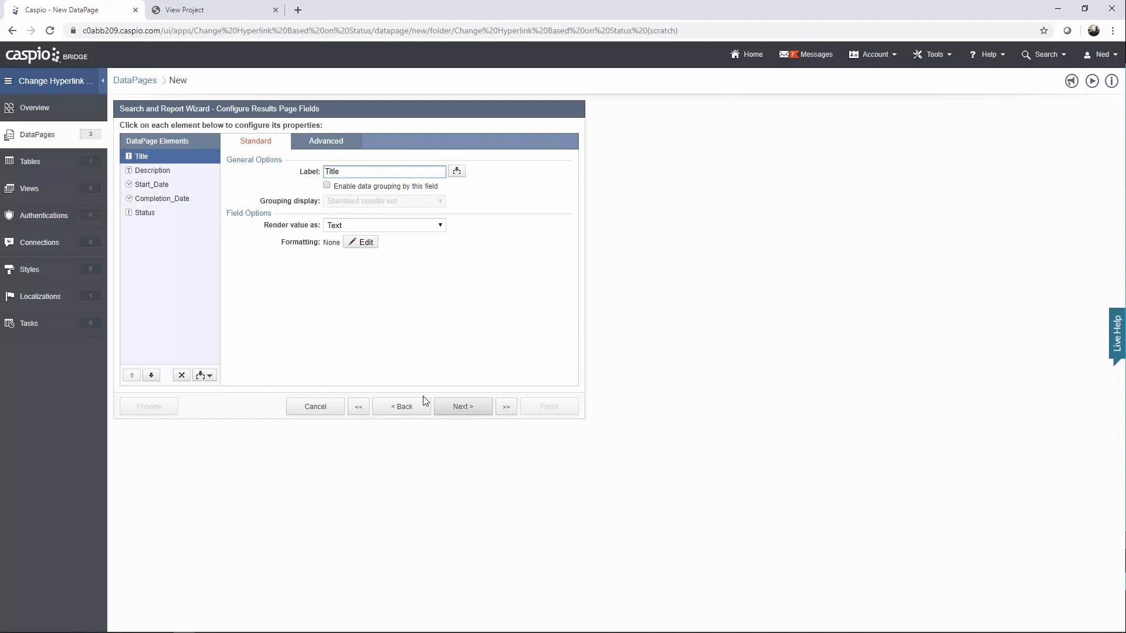
# - Add HTML Block 1 to the results and move it to the end, after Status
pyautogui.click(204, 375)
pyautogui.click(196, 392)
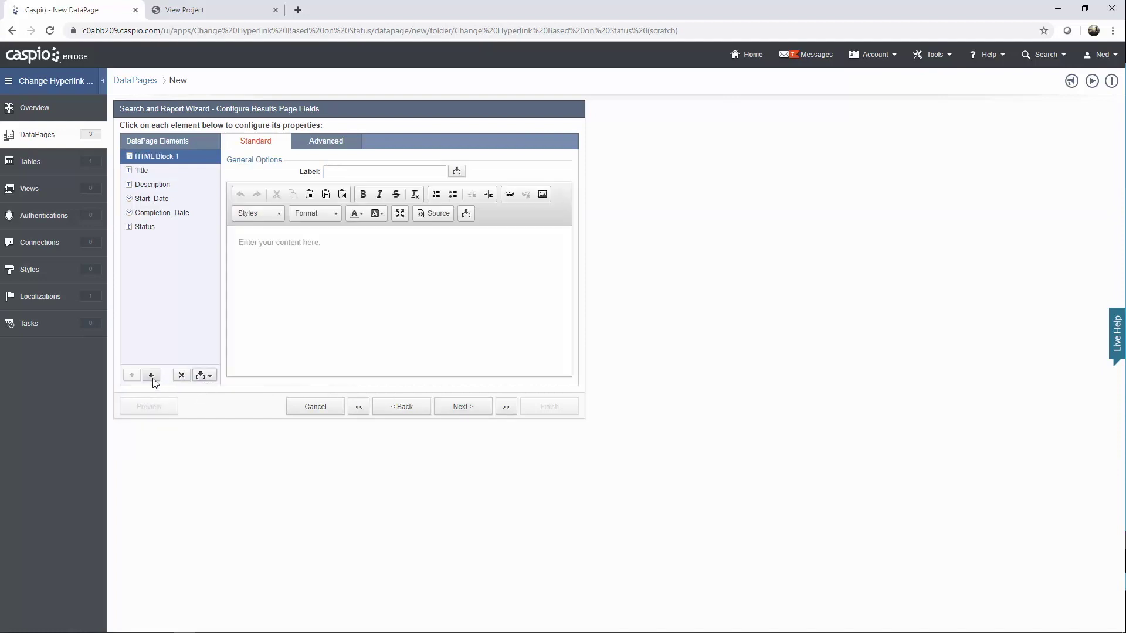
pyautogui.click(152, 376)
pyautogui.click(151, 375)
pyautogui.click(151, 376)
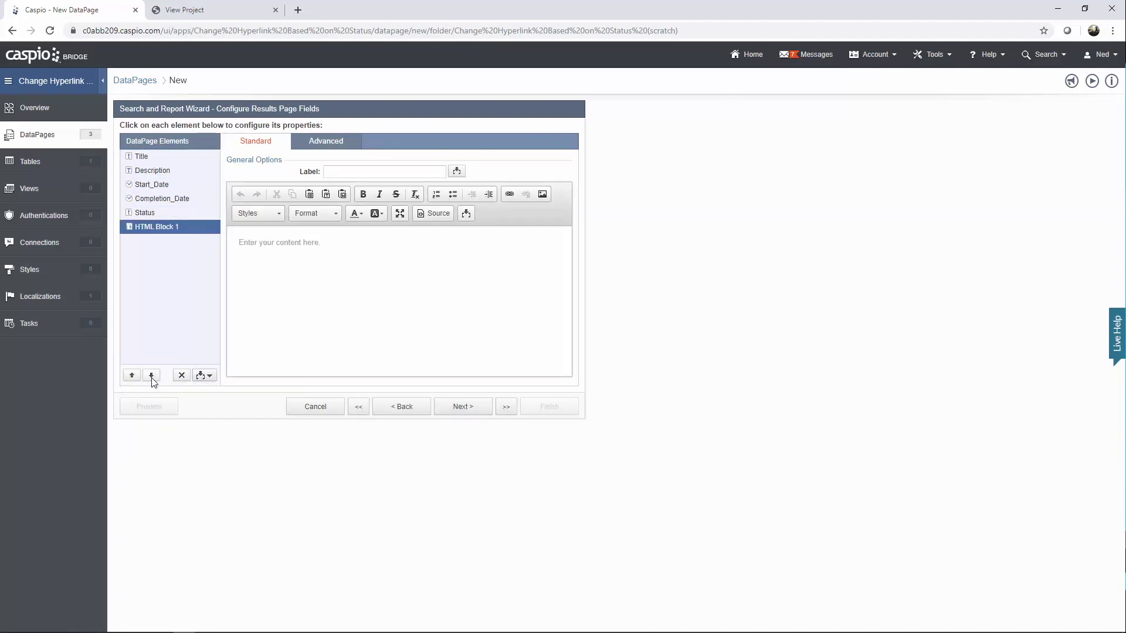
pyautogui.click(151, 376)
pyautogui.click(151, 375)
pyautogui.click(338, 144)
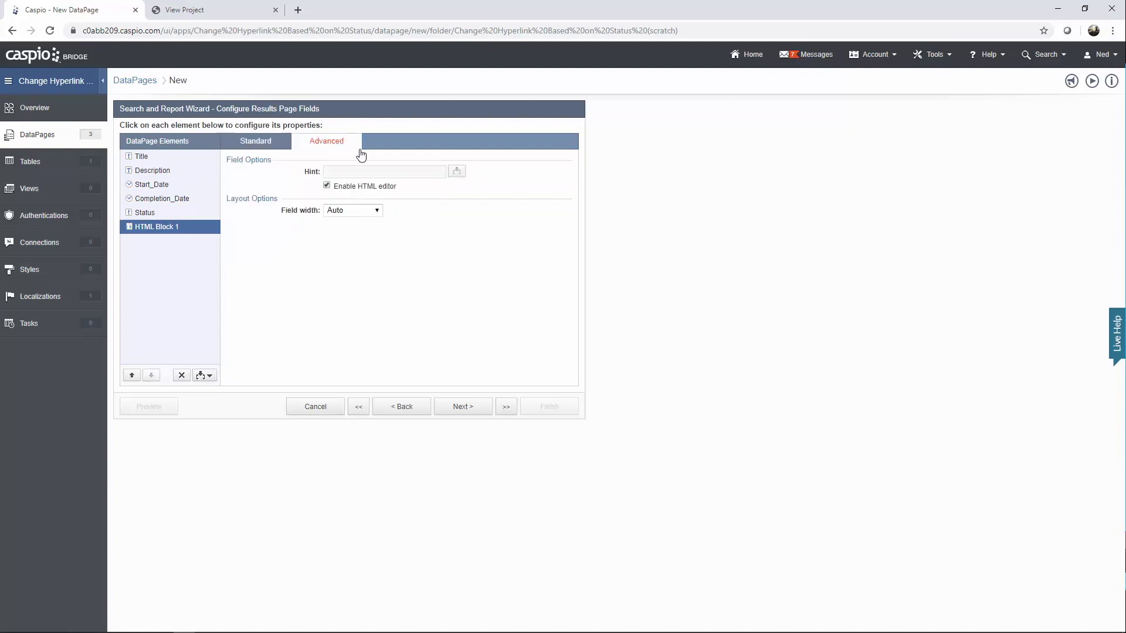
pyautogui.click(268, 145)
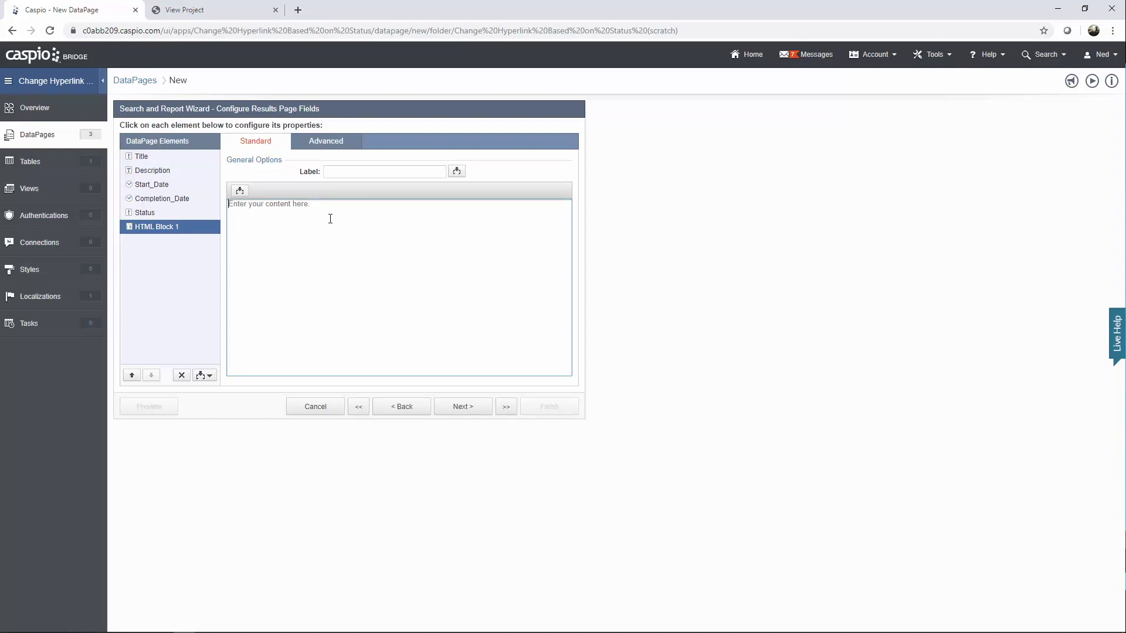
# - Write an <a href="">View</a> link in the block and a copied second line changed to Edit
pyautogui.write('<a href="">View</a>')
pyautogui.hotkey('ctrl', 'a')
pyautogui.hotkey('ctrl', 'c')
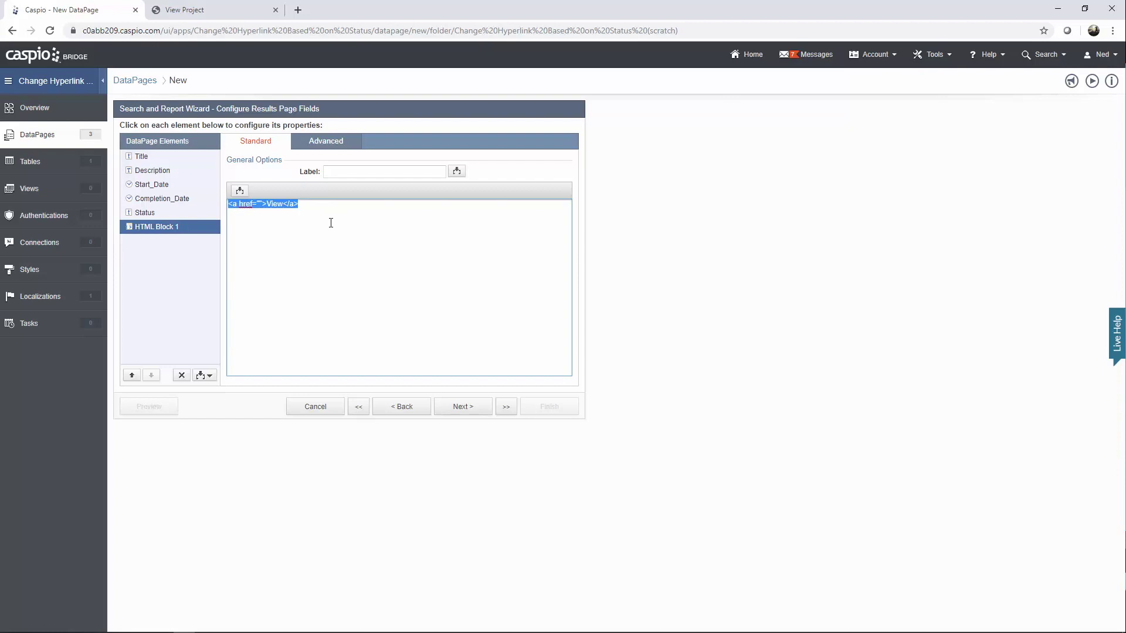
pyautogui.click(317, 207)
pyautogui.press('Return')
pyautogui.hotkey('ctrl', 'v')
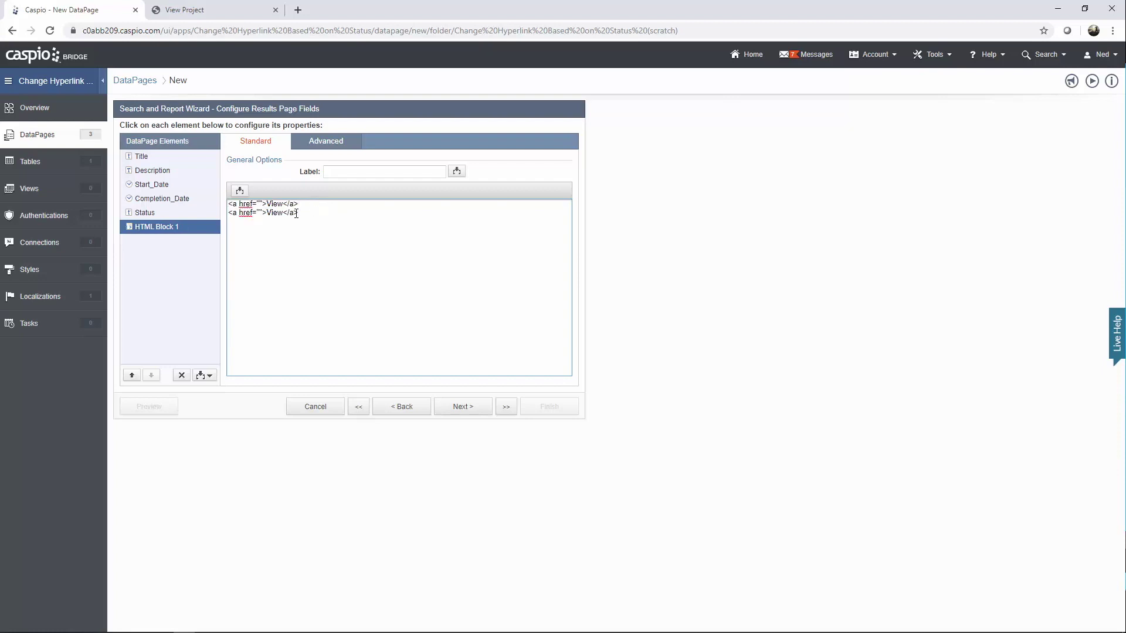
pyautogui.doubleClick(273, 213)
pyautogui.write('Edit')
pyautogui.click(475, 413)
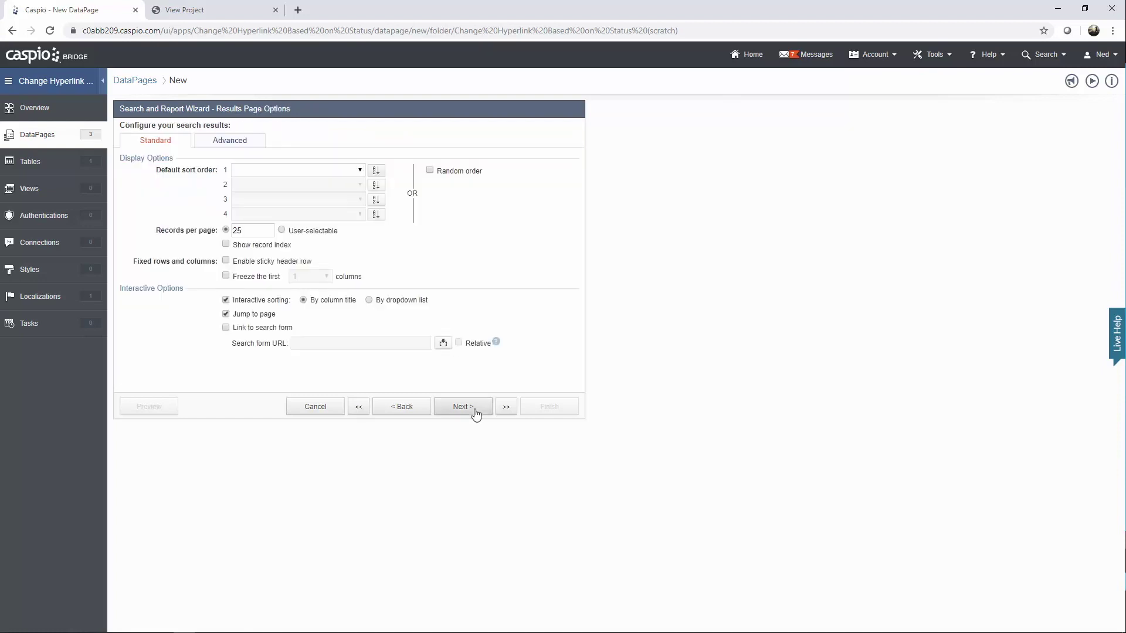
# - Choose No Details Page, preview the report, then finish saving Manage Projects
pyautogui.click(475, 412)
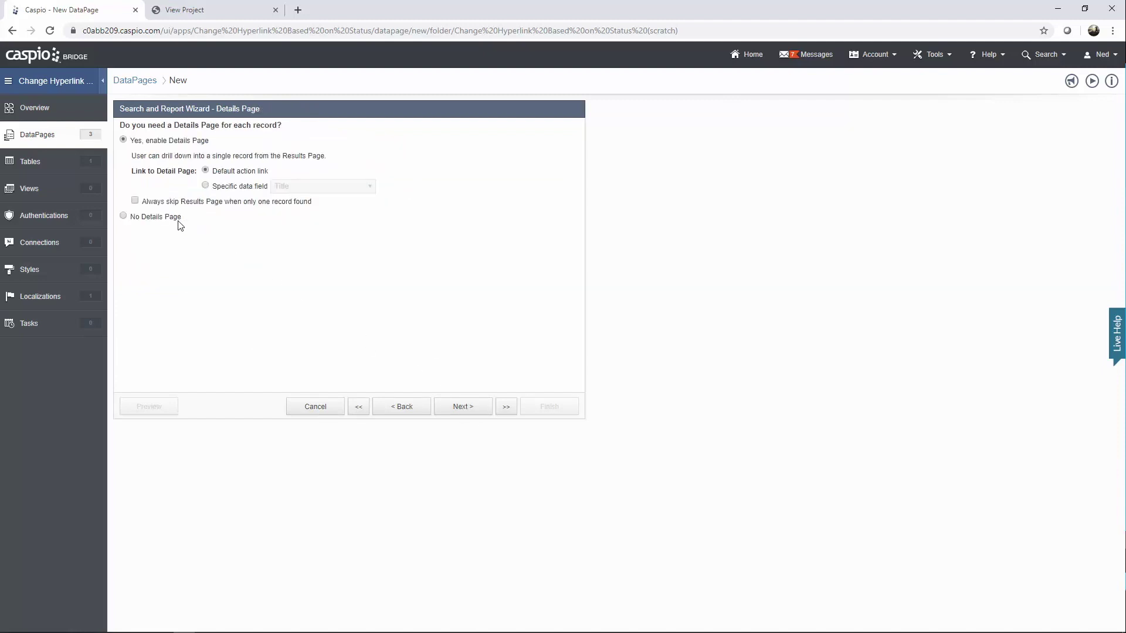
pyautogui.click(173, 219)
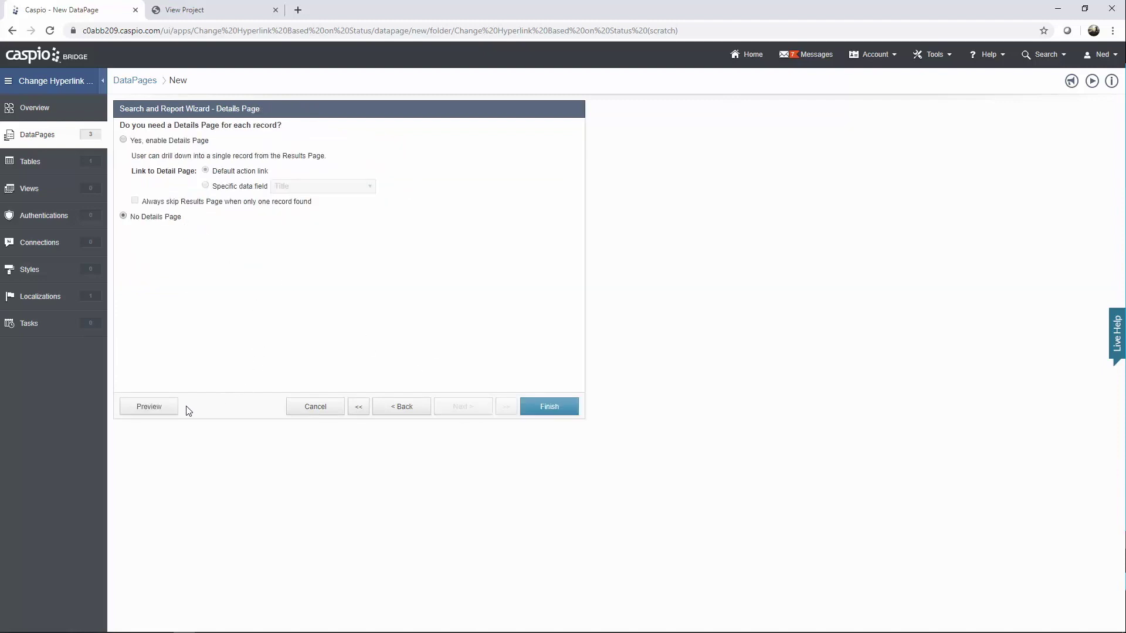
pyautogui.click(160, 406)
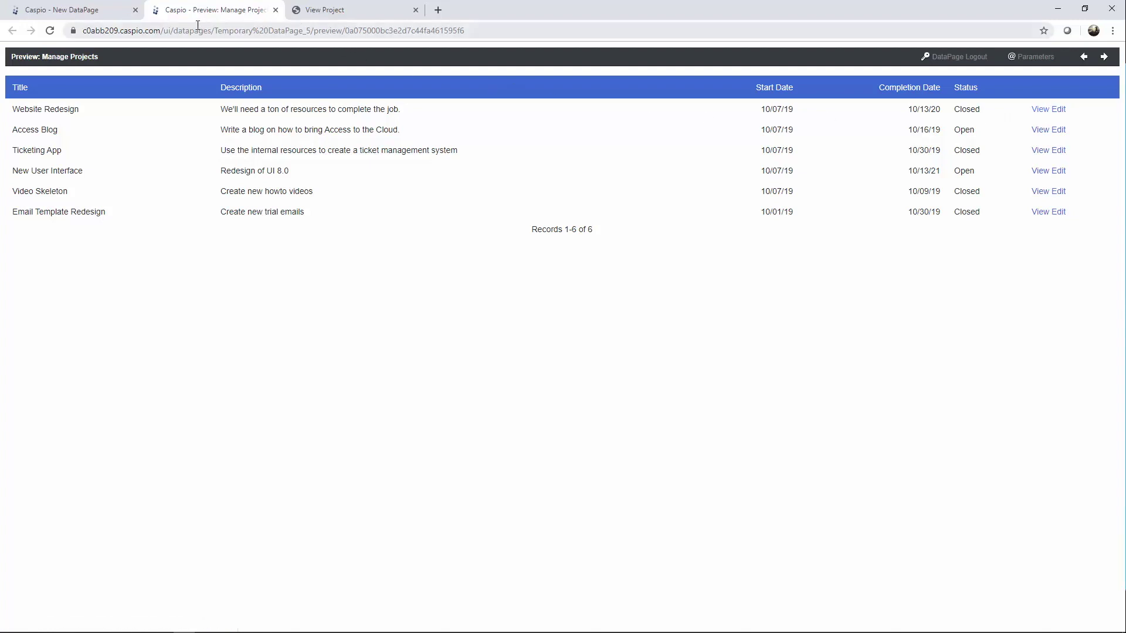
pyautogui.click(275, 10)
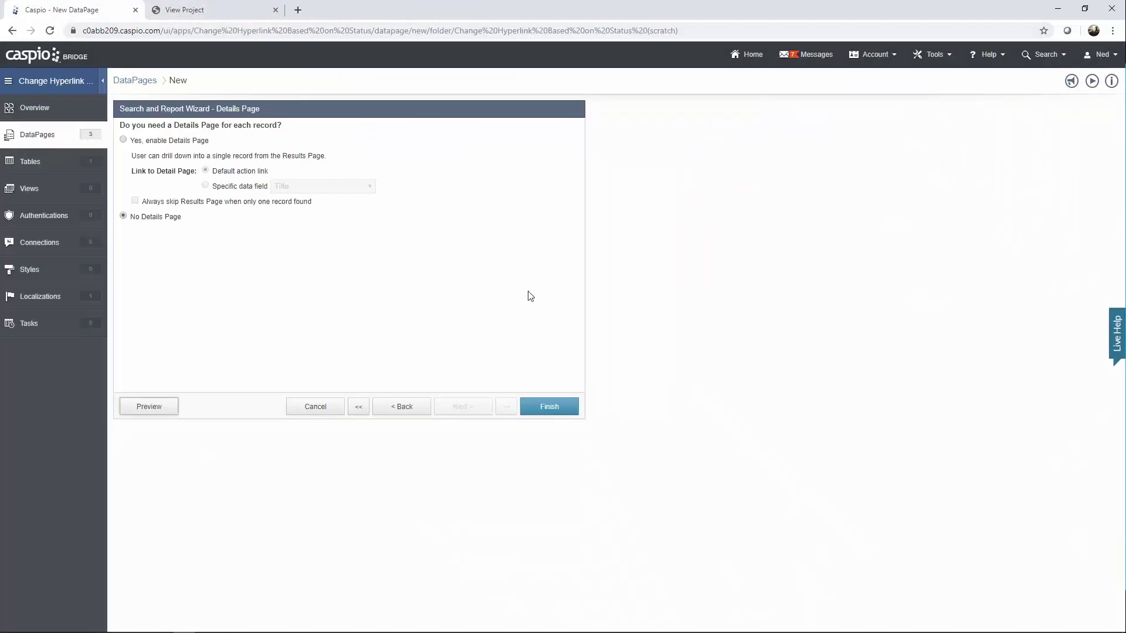
pyautogui.click(552, 406)
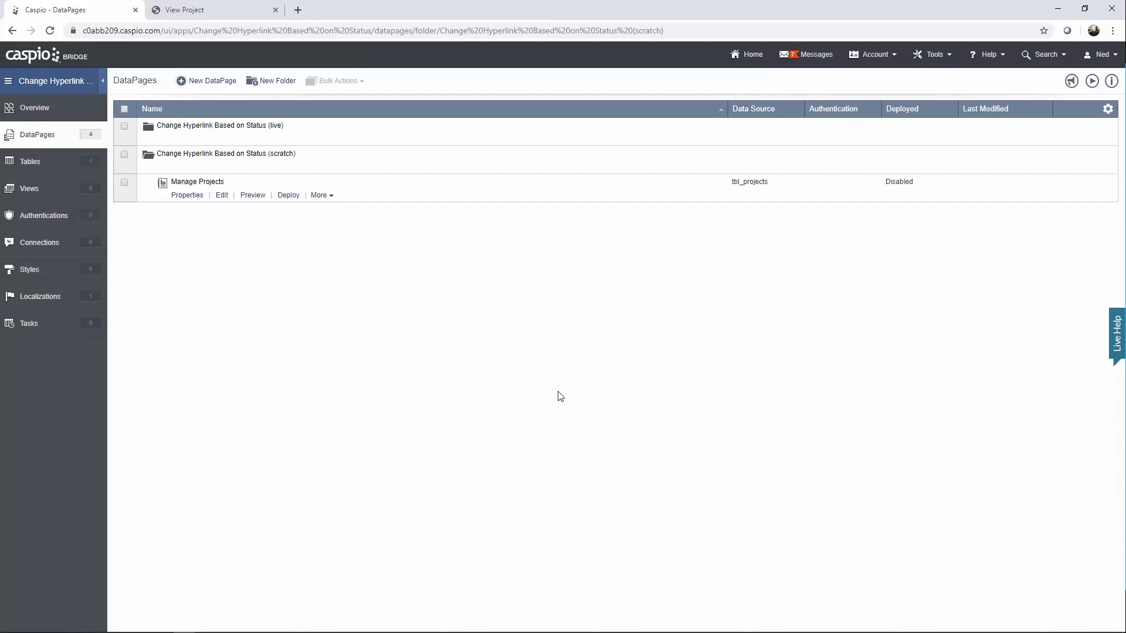
# - Start a new details report DataPage and name it 'View Project'
pyautogui.click(217, 83)
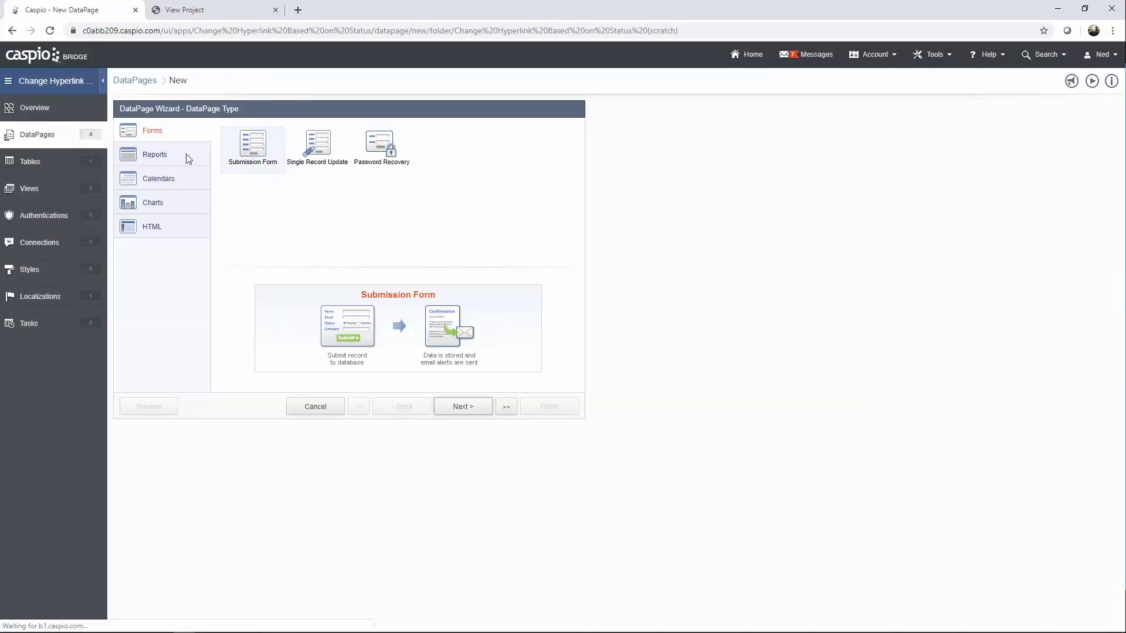
pyautogui.click(175, 157)
pyautogui.click(444, 151)
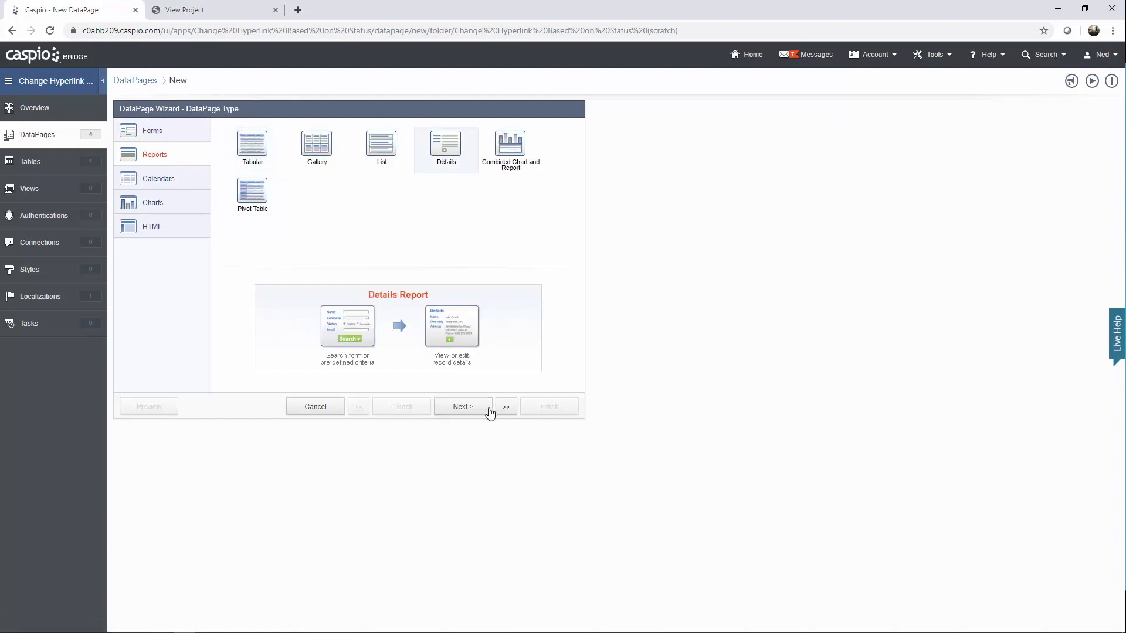
pyautogui.click(472, 405)
pyautogui.moveTo(441, 163); pyautogui.dragTo(267, 169)
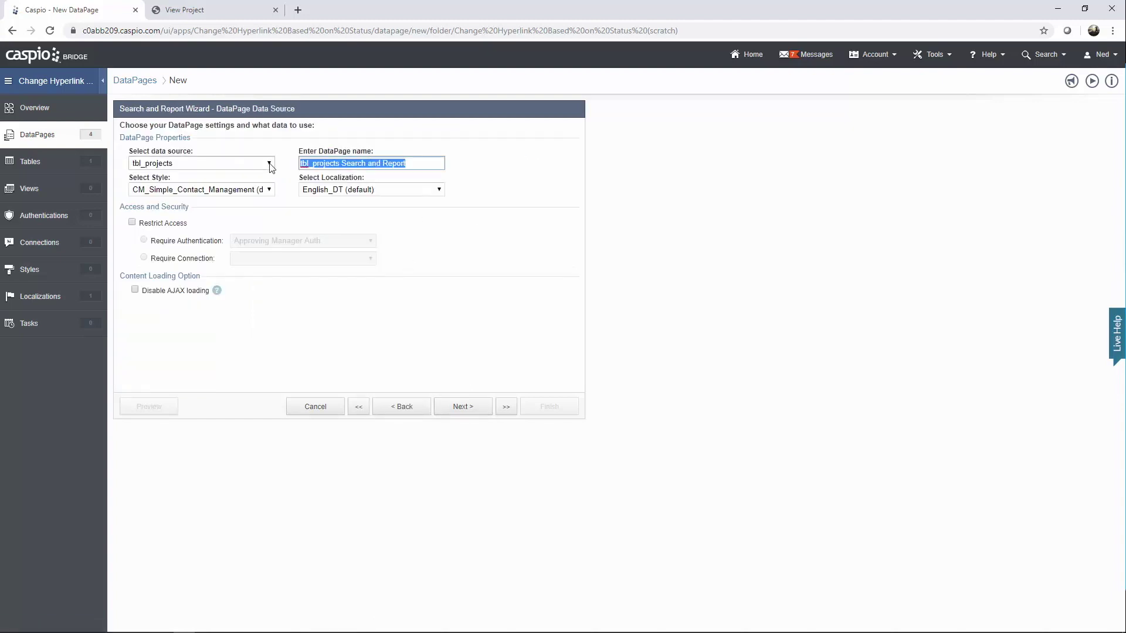
pyautogui.write('View Project')
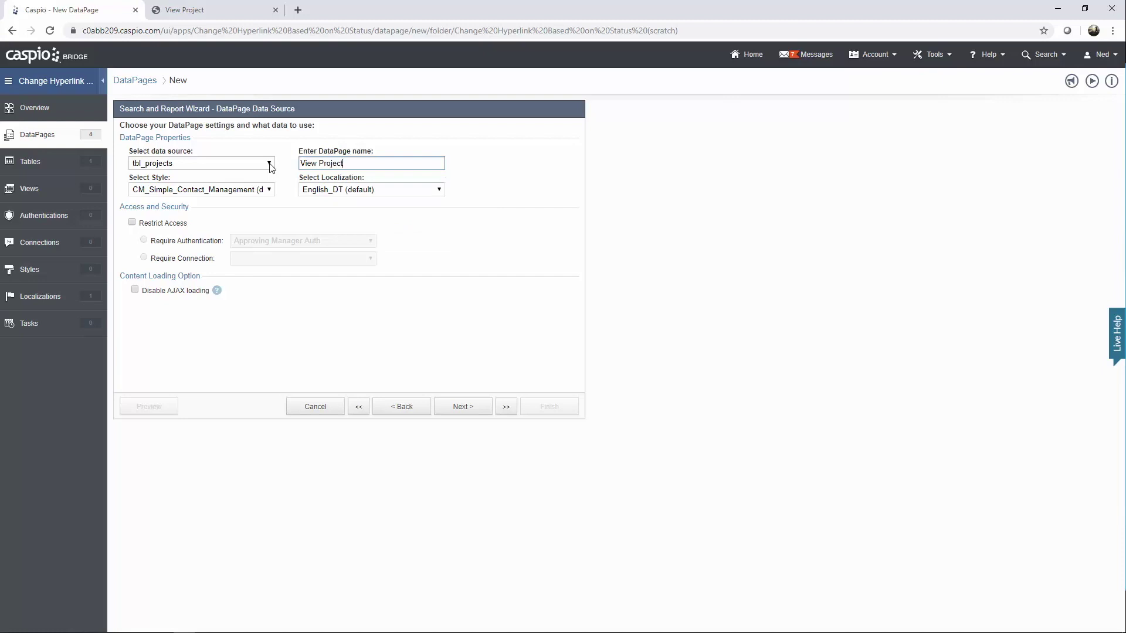
# - Apply the Blue style and filter by pre-defined criteria with parameters allowed
pyautogui.click(261, 189)
pyautogui.click(249, 218)
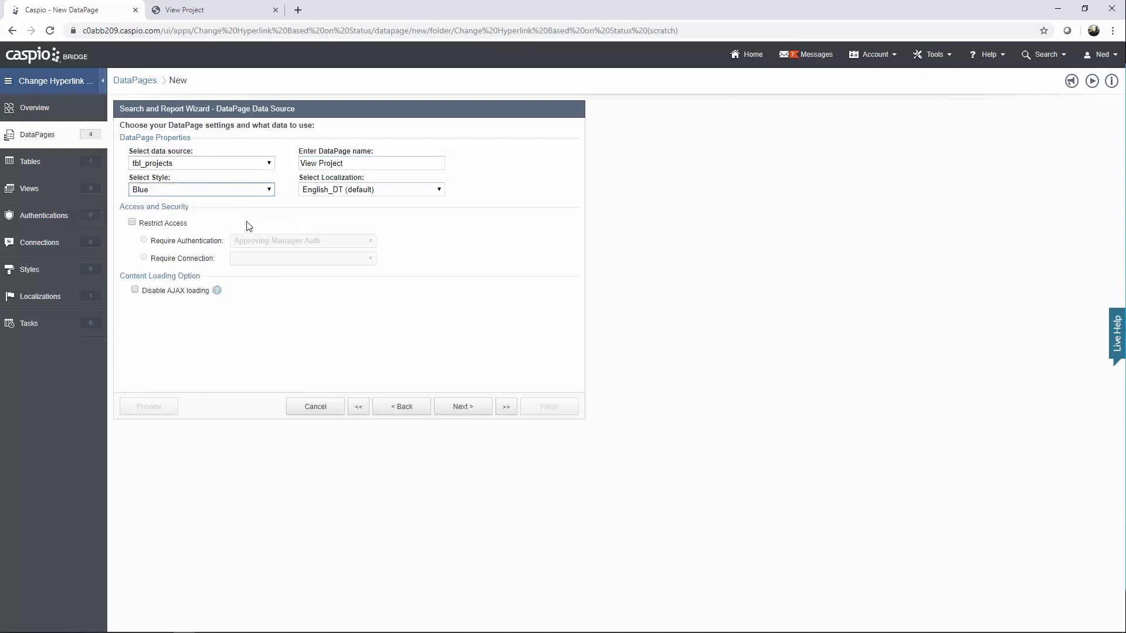
pyautogui.click(460, 405)
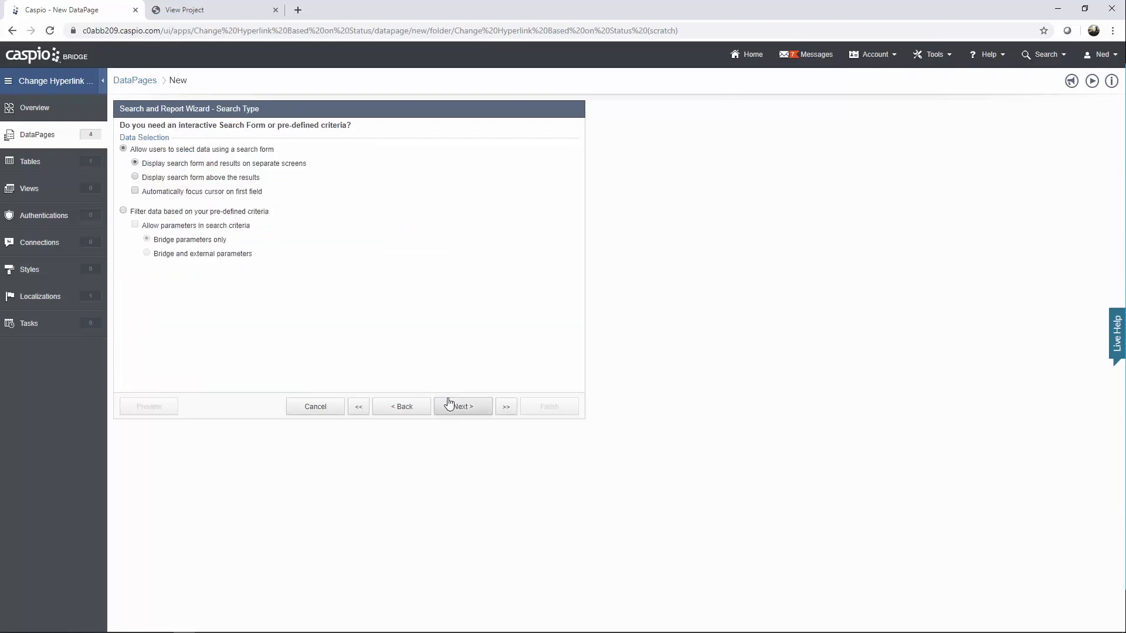
pyautogui.click(203, 214)
pyautogui.click(185, 229)
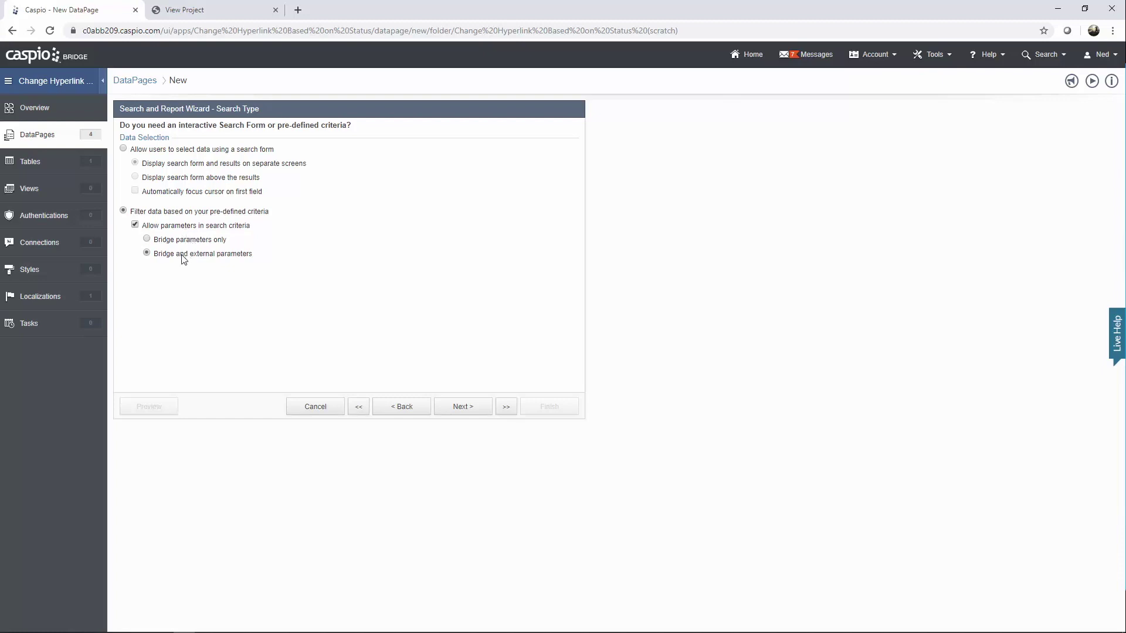
pyautogui.click(452, 410)
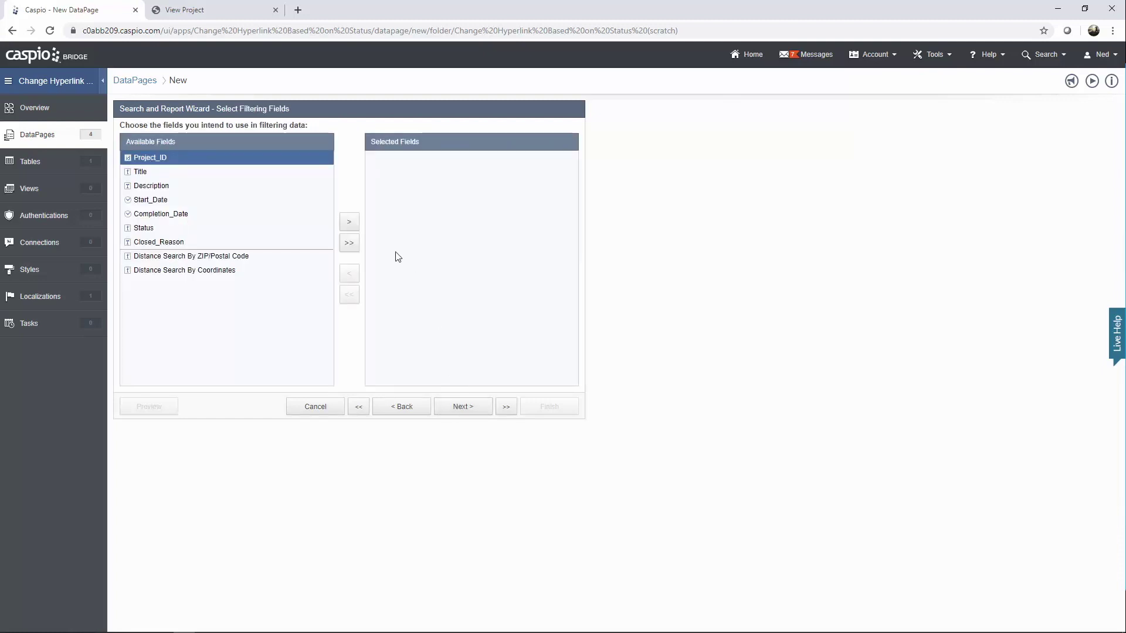
# - Select Project_ID and Status as the filtering fields
pyautogui.click(348, 222)
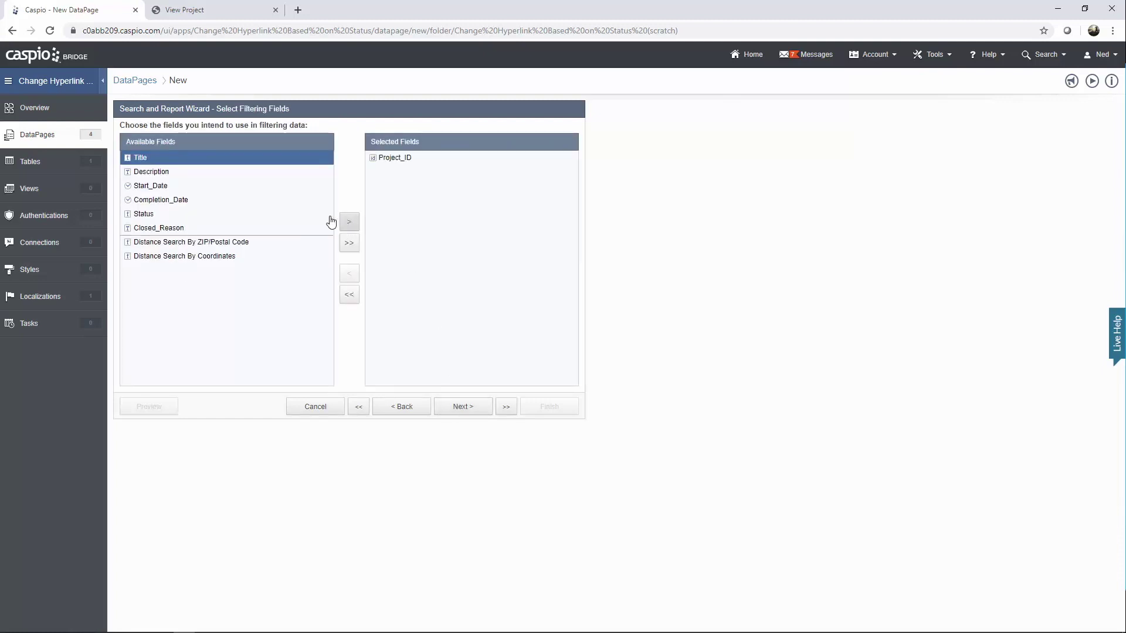
pyautogui.click(174, 215)
pyautogui.click(345, 229)
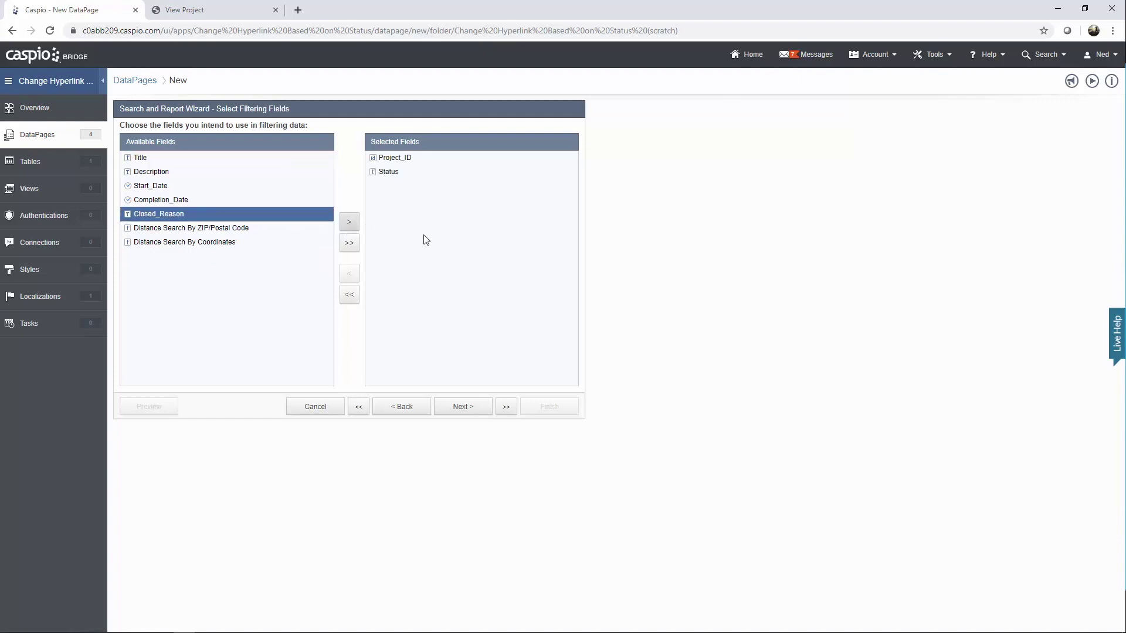
pyautogui.click(460, 406)
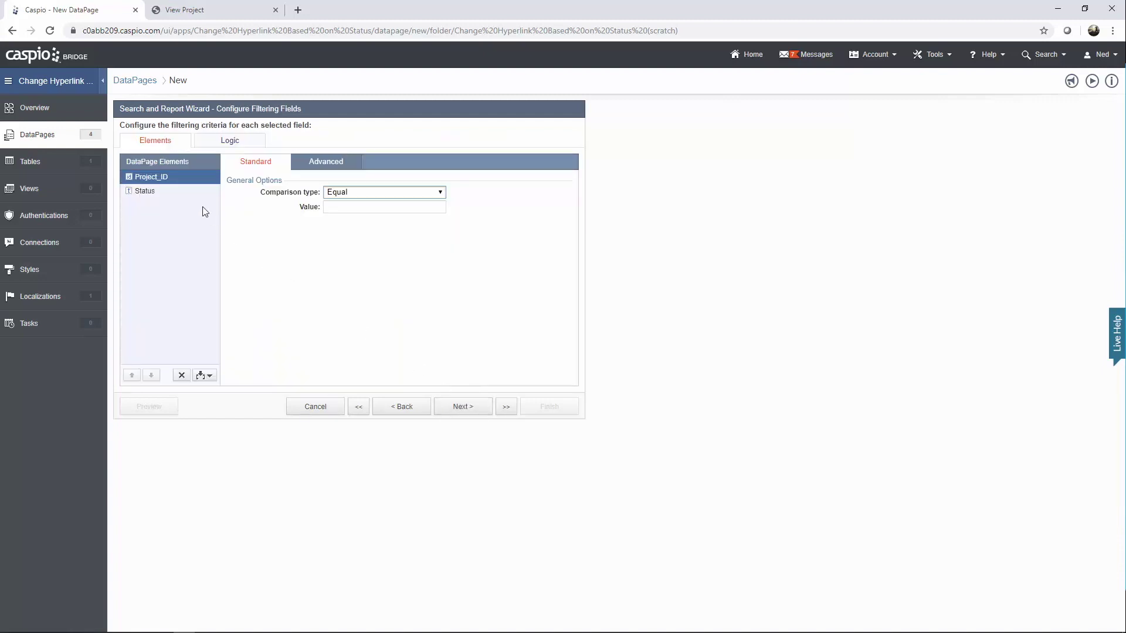
pyautogui.click(321, 167)
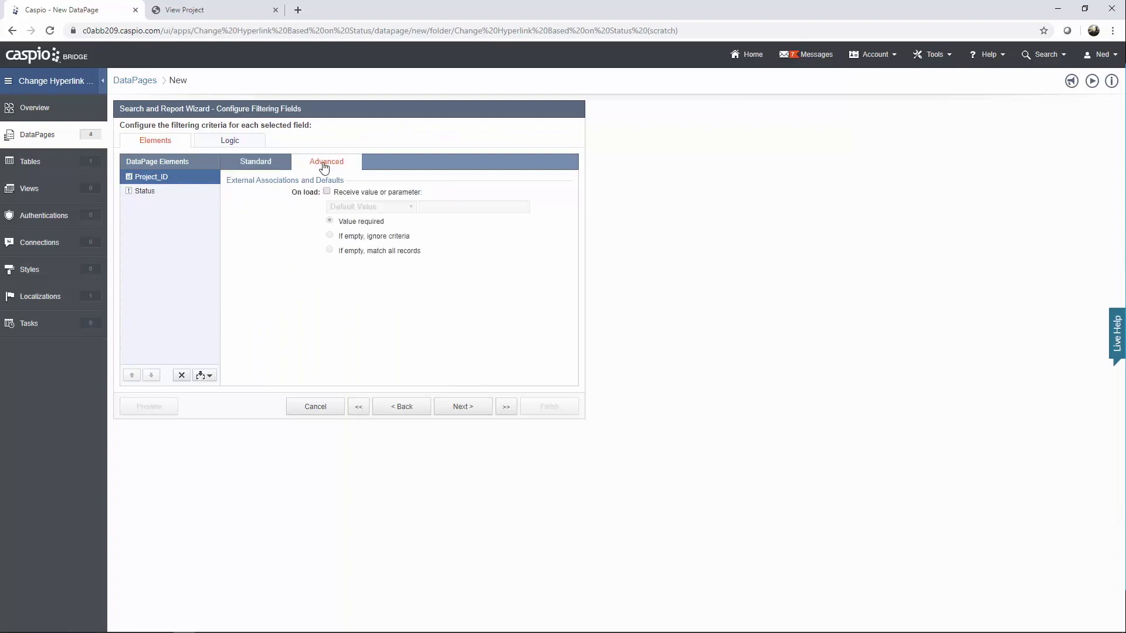
pyautogui.click(352, 196)
pyautogui.click(357, 208)
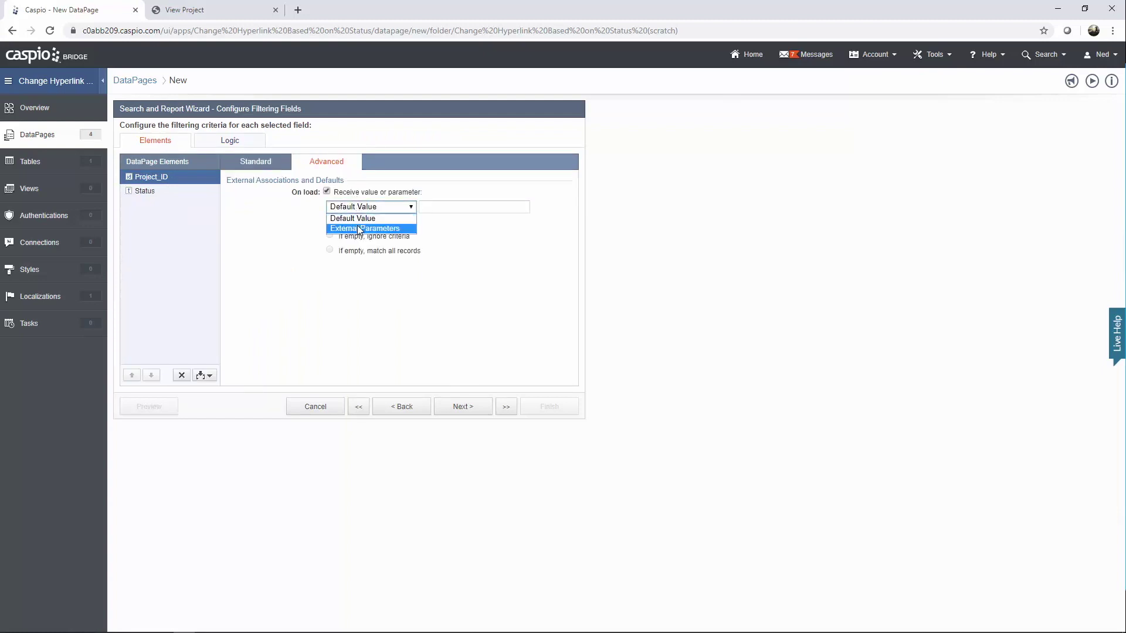
pyautogui.click(375, 229)
pyautogui.click(437, 209)
pyautogui.moveTo(431, 208); pyautogui.dragTo(464, 209)
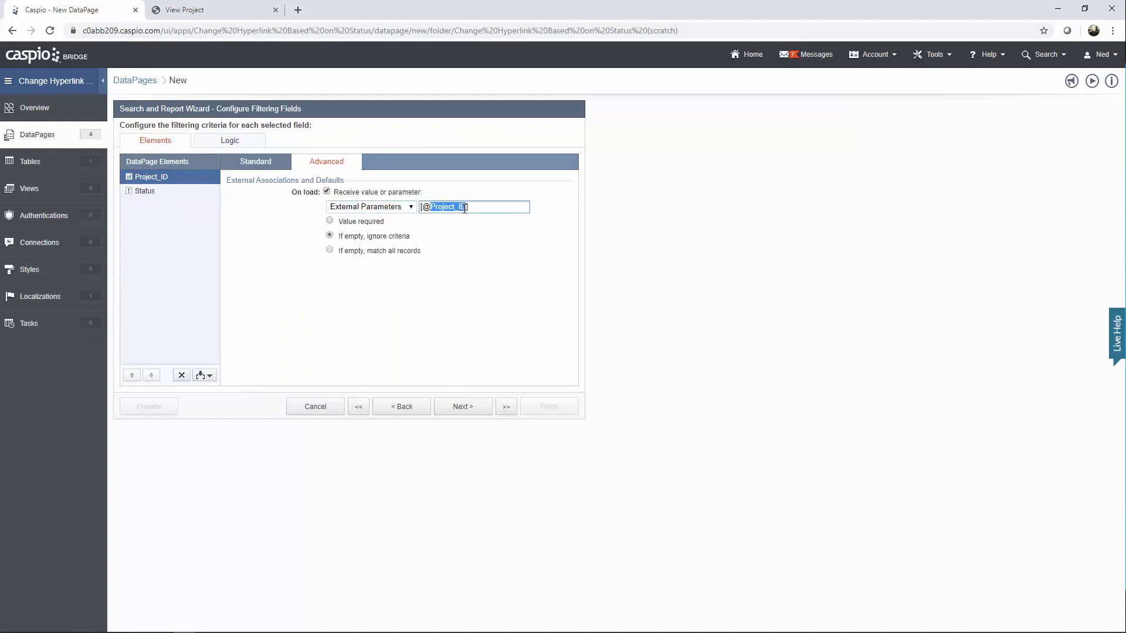
pyautogui.write('pid')
pyautogui.click(375, 223)
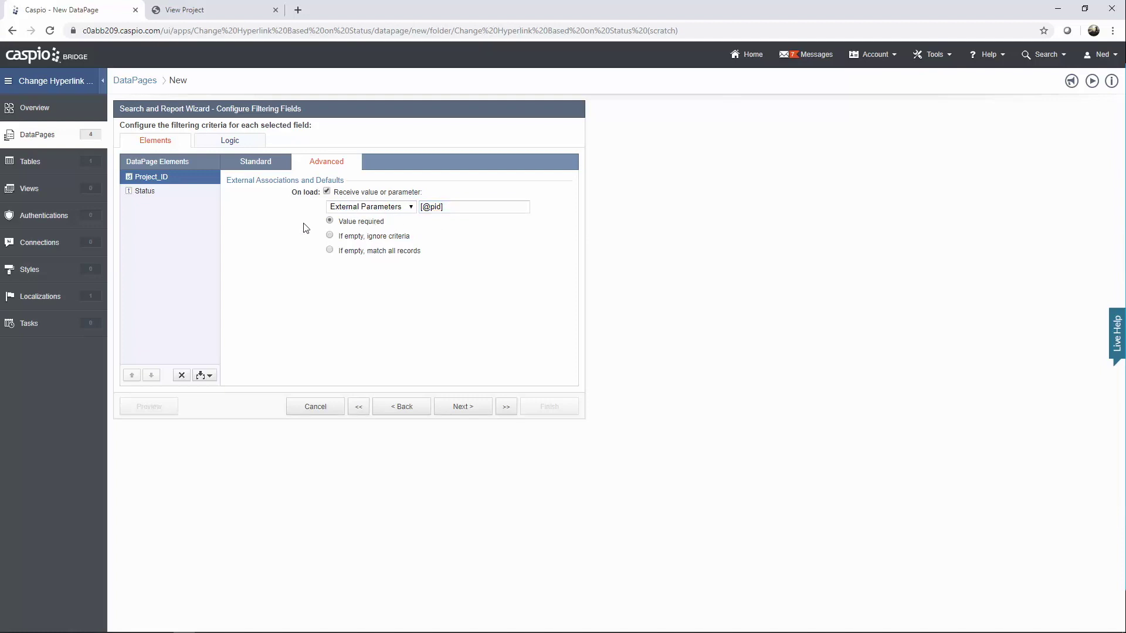
# - Set the Status filter to equal Closed
pyautogui.click(159, 195)
pyautogui.click(271, 170)
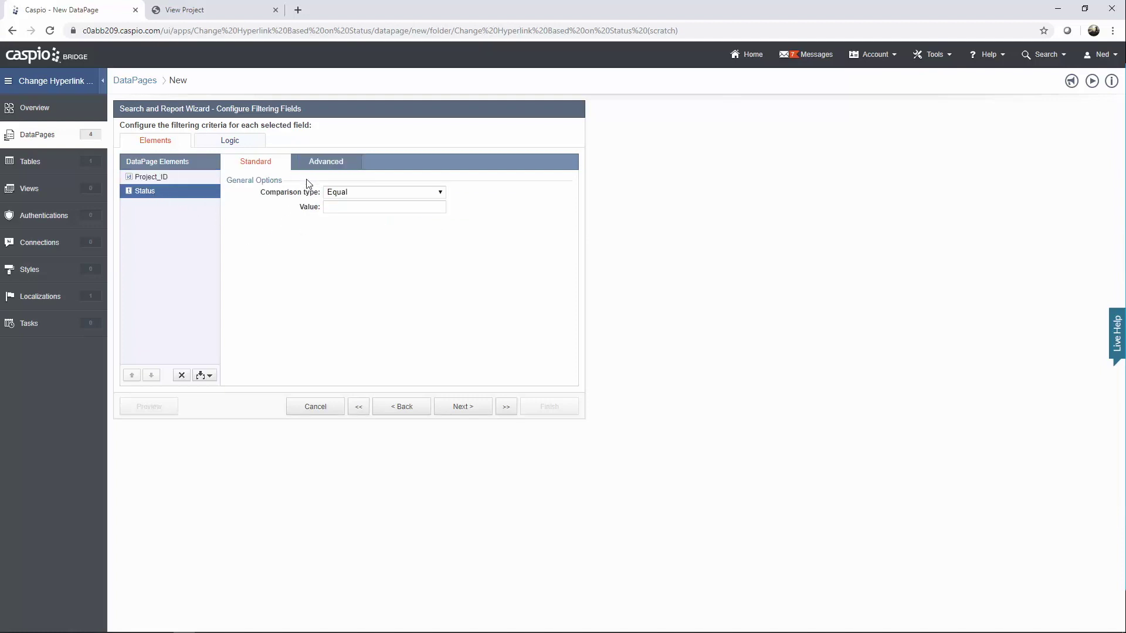
pyautogui.click(351, 207)
pyautogui.write('Closed')
# - Add all tbl_projects fields to the View Project details page and finish it
pyautogui.click(475, 406)
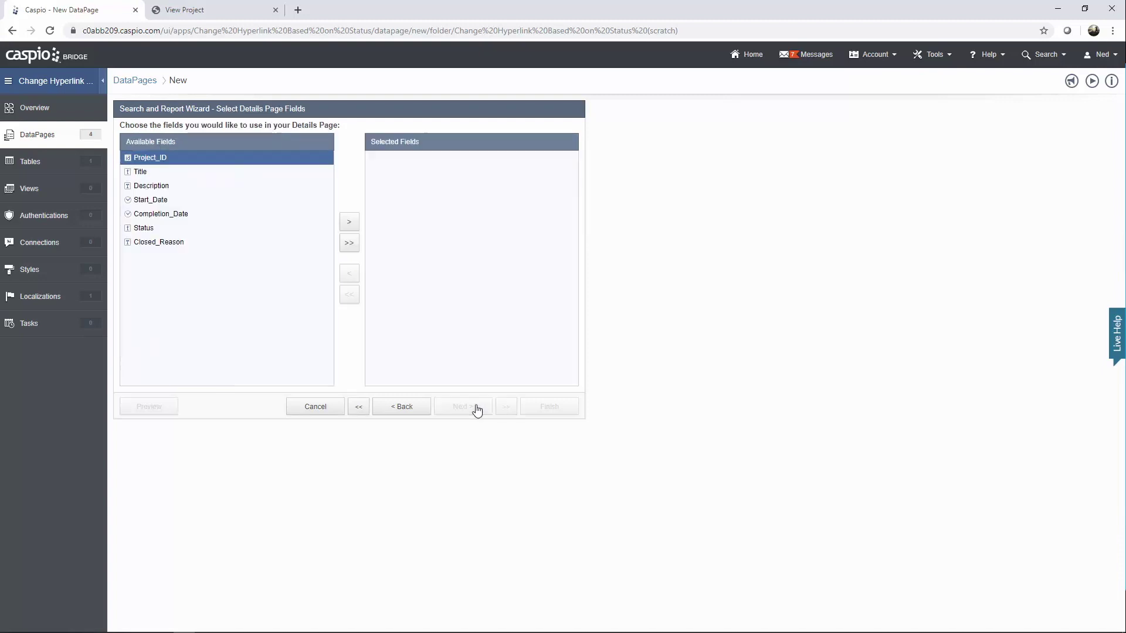
pyautogui.click(347, 247)
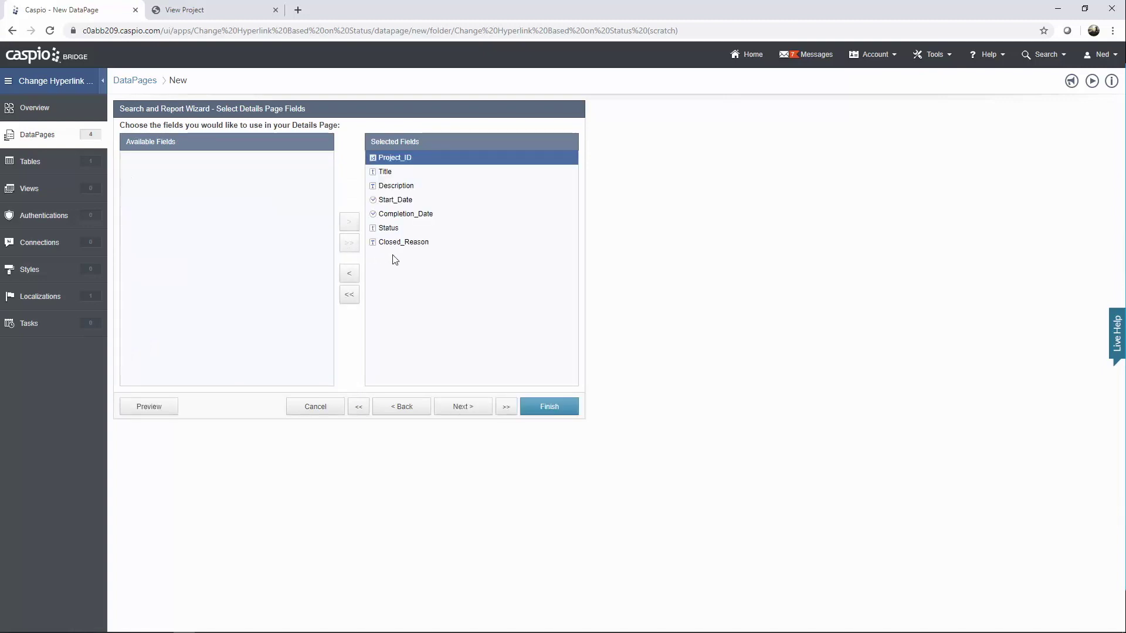
pyautogui.click(461, 408)
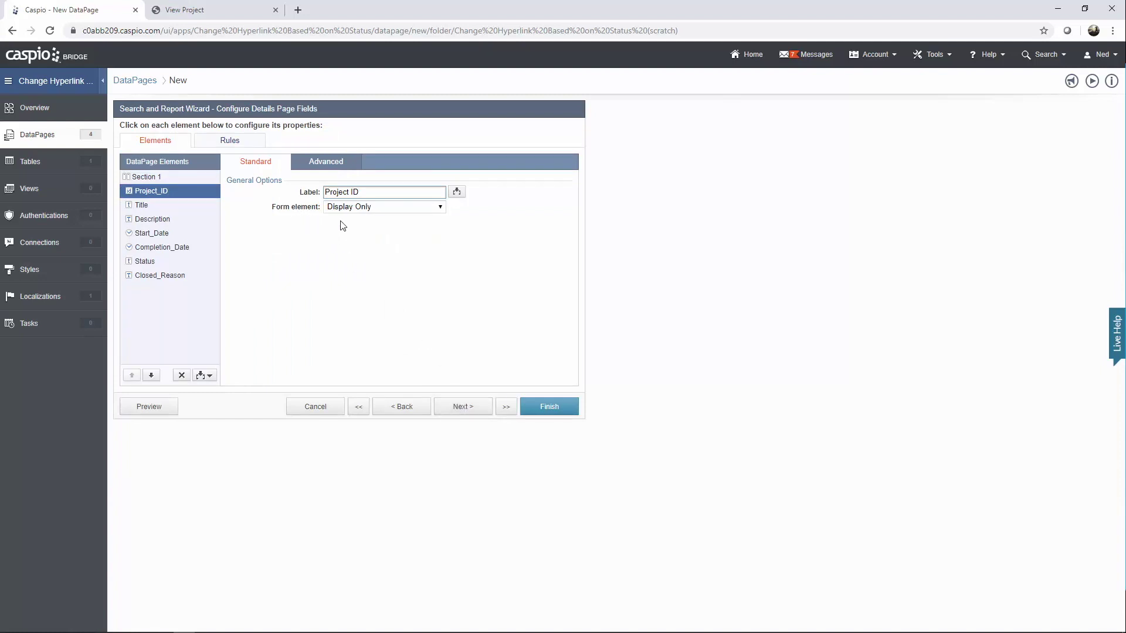
pyautogui.click(557, 405)
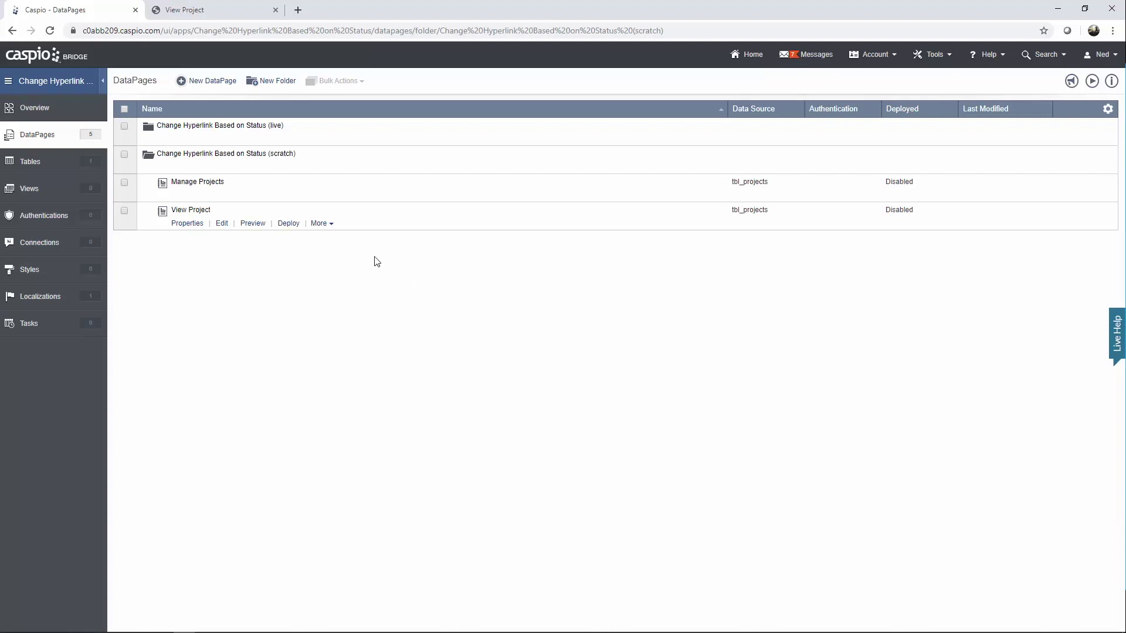
# - Duplicate the View Project page and rename the copy 'Edit Project'
pyautogui.click(327, 226)
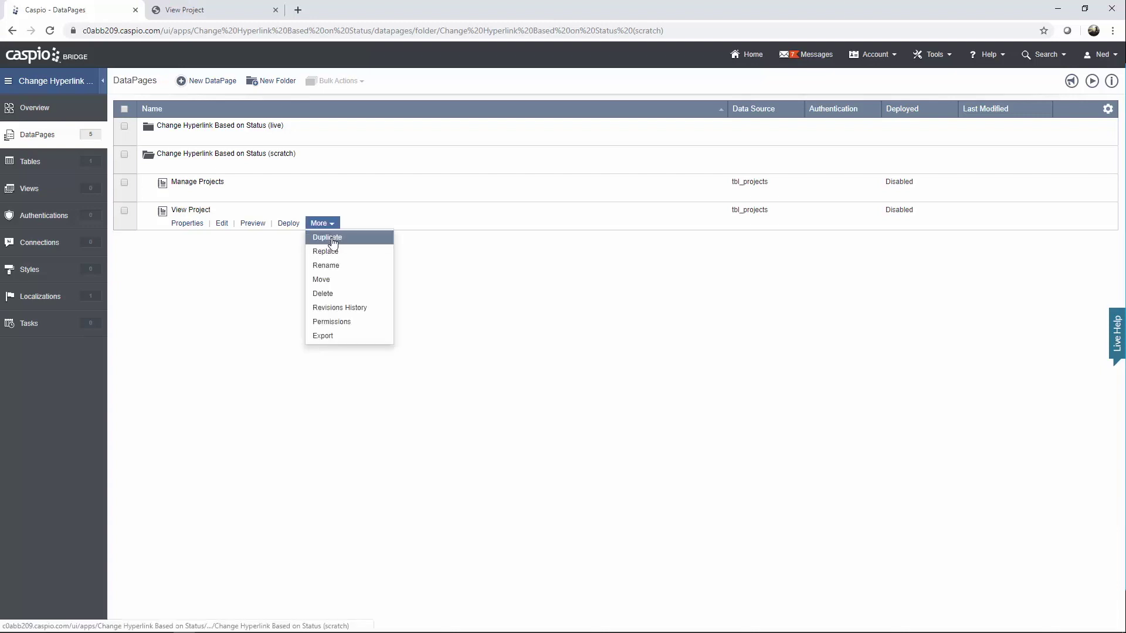
pyautogui.click(332, 239)
pyautogui.click(226, 241)
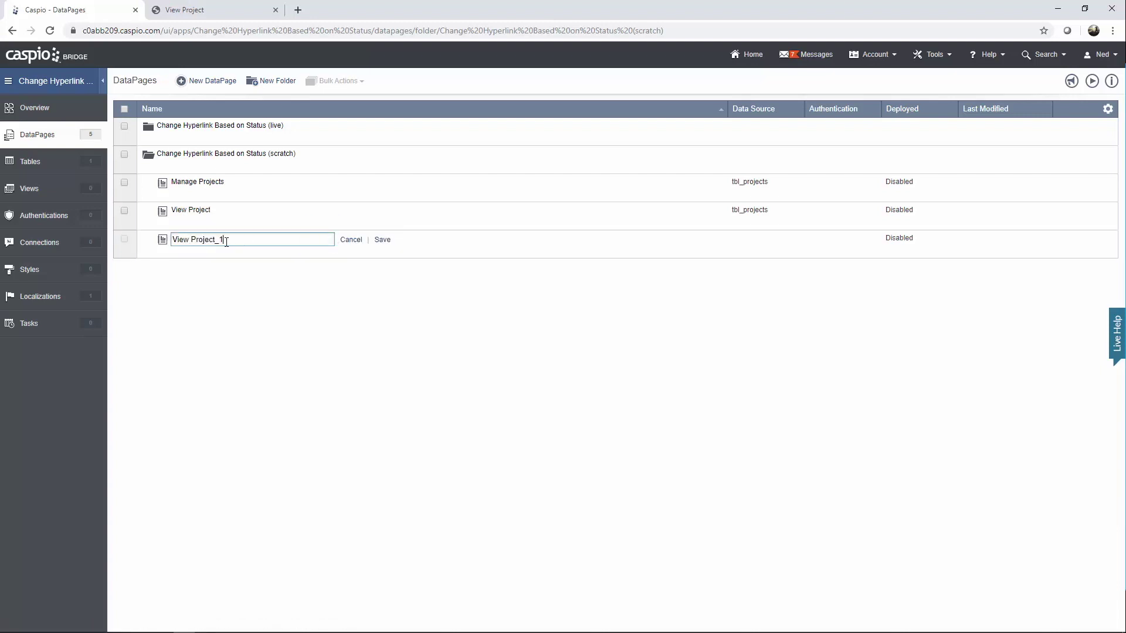
pyautogui.hotkey('ctrl', 'a')
pyautogui.write('Edi')
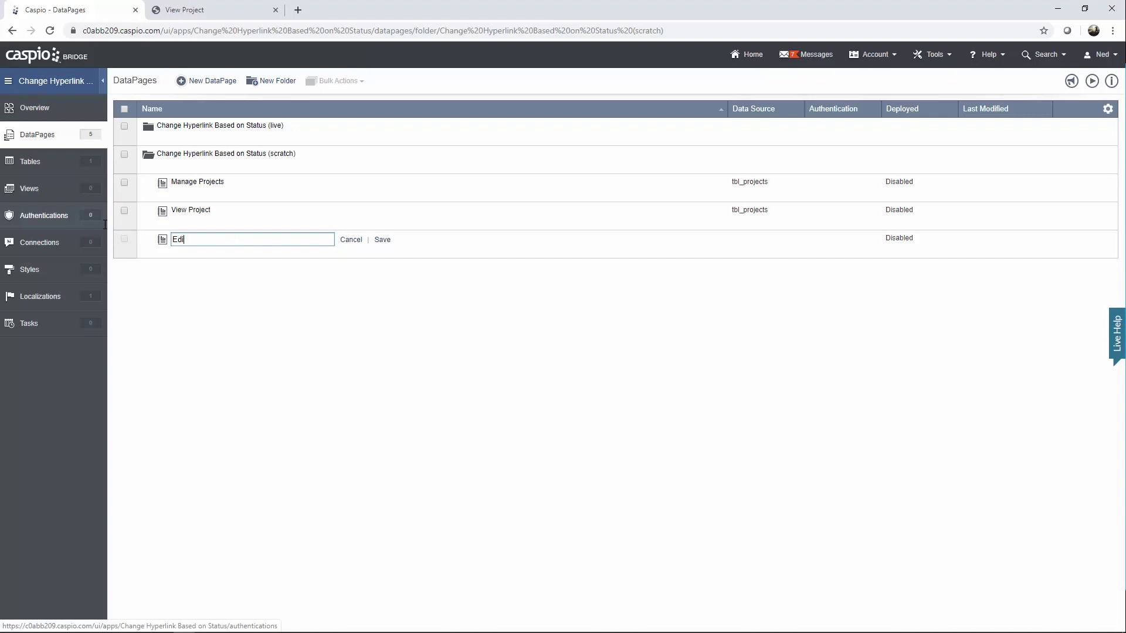
pyautogui.write('t Project')
pyautogui.press('Return')
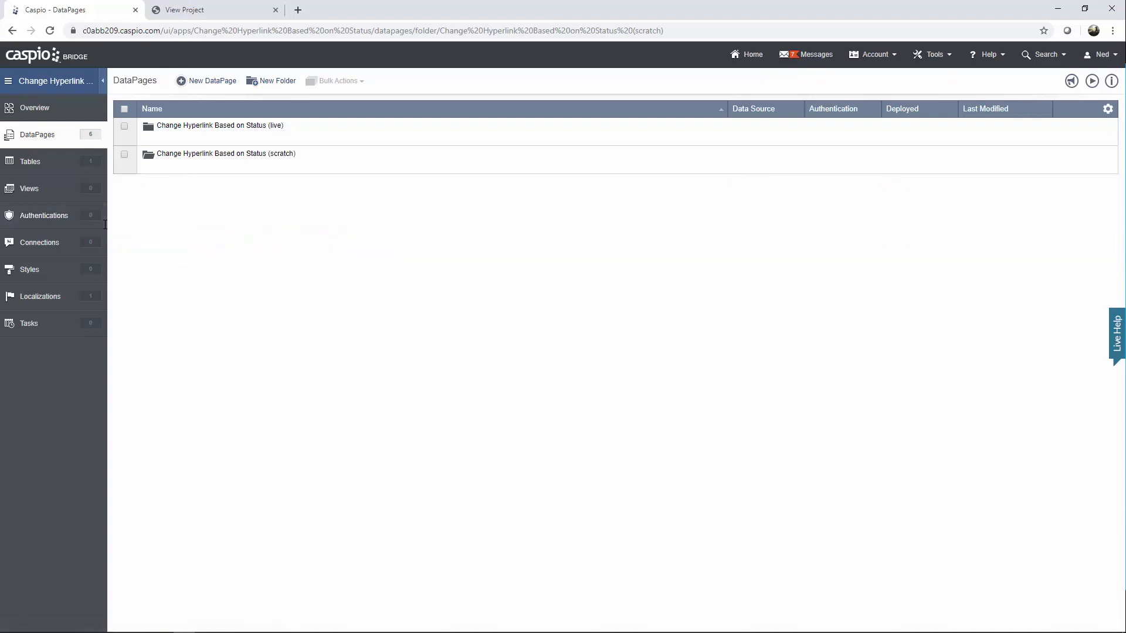
# - In the Edit Project wizard, change the Status filter value from Closed to Open
pyautogui.click(221, 195)
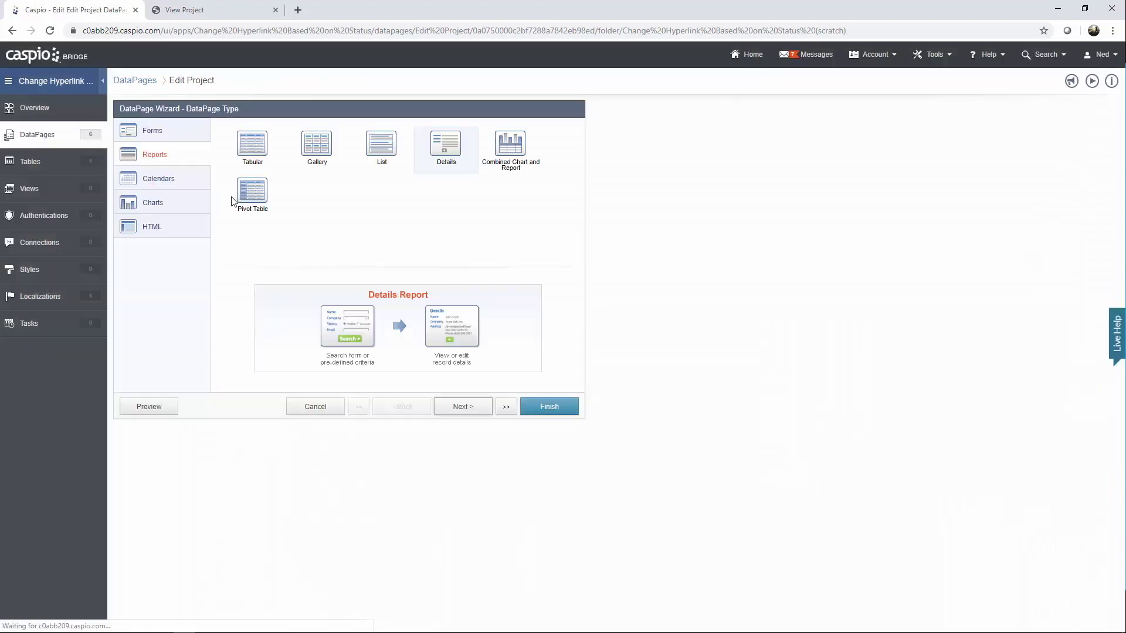
pyautogui.click(461, 407)
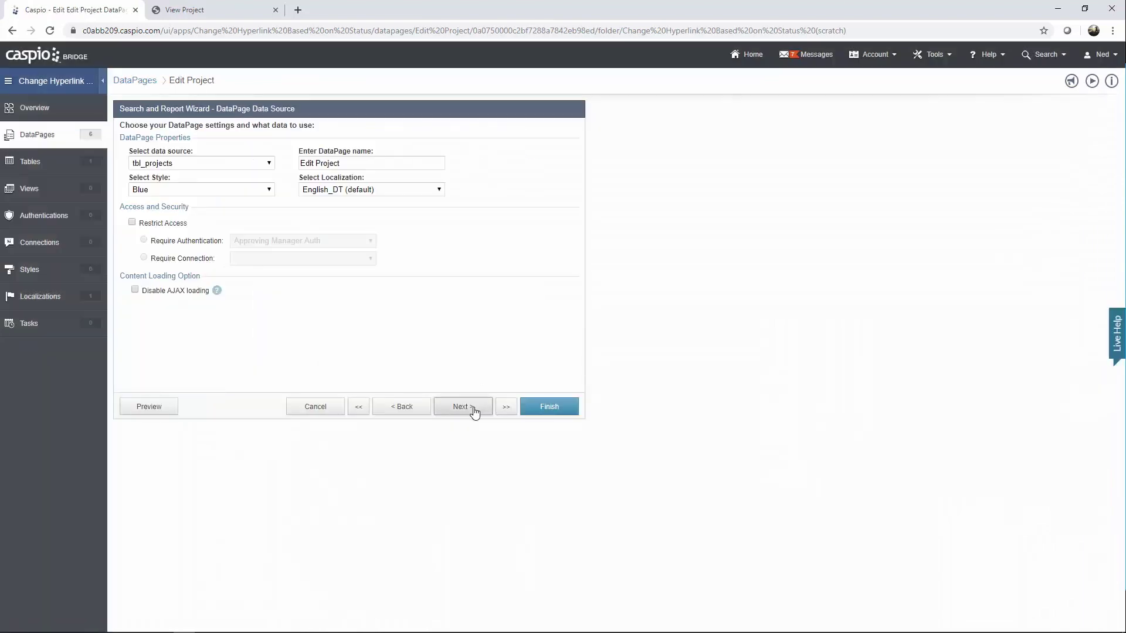
pyautogui.click(473, 410)
pyautogui.click(474, 411)
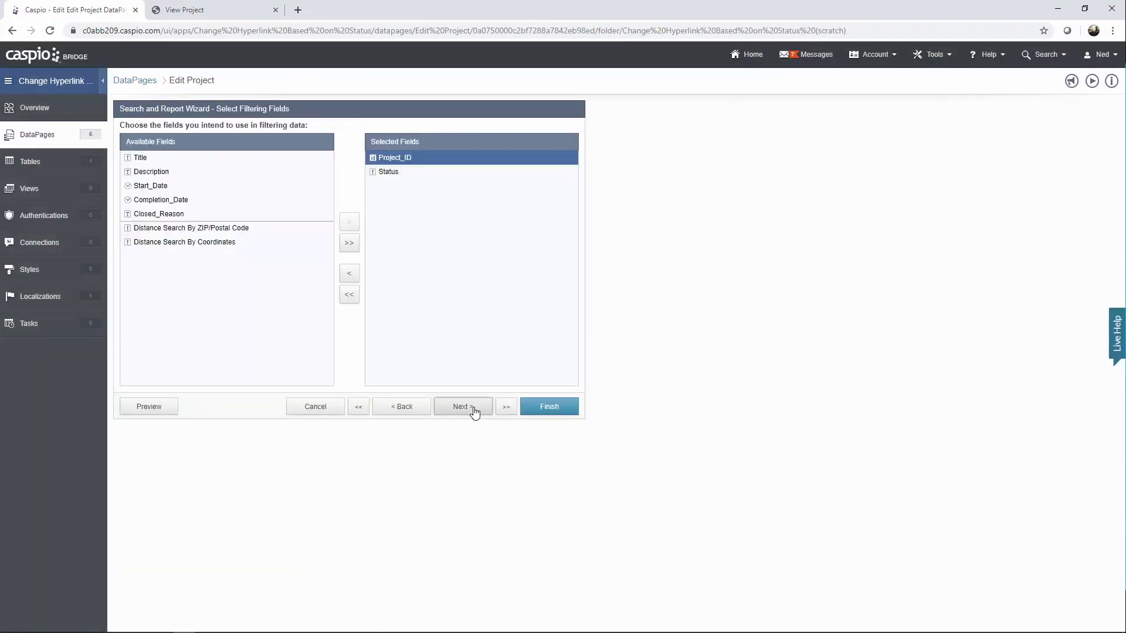
pyautogui.click(474, 410)
pyautogui.click(165, 193)
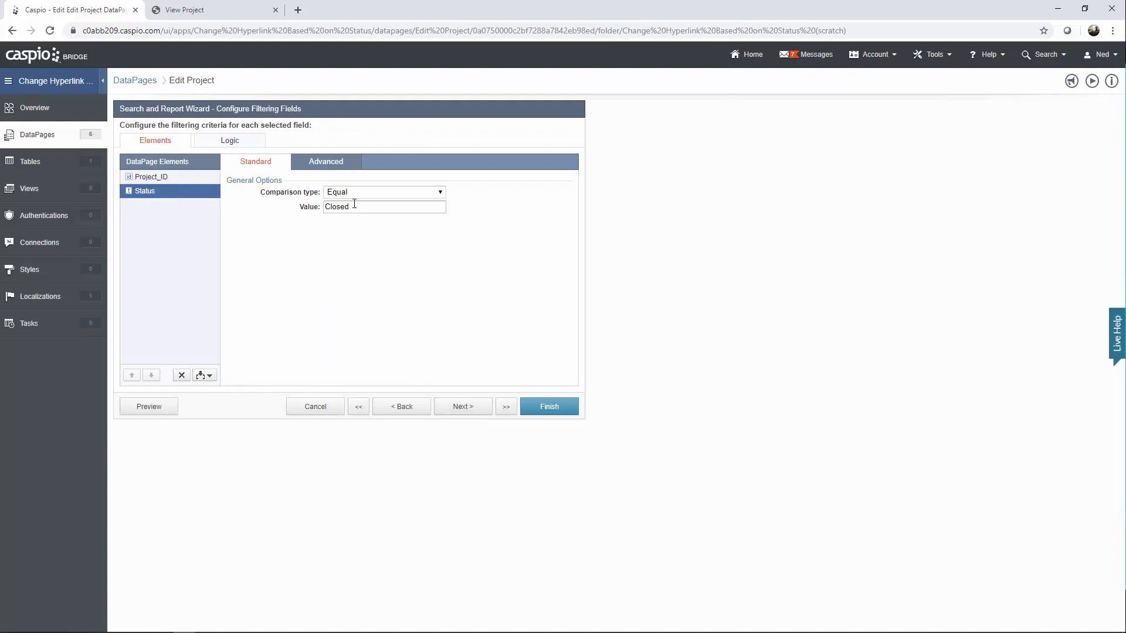
pyautogui.moveTo(354, 206); pyautogui.dragTo(276, 208)
pyautogui.write('Open')
pyautogui.click(457, 409)
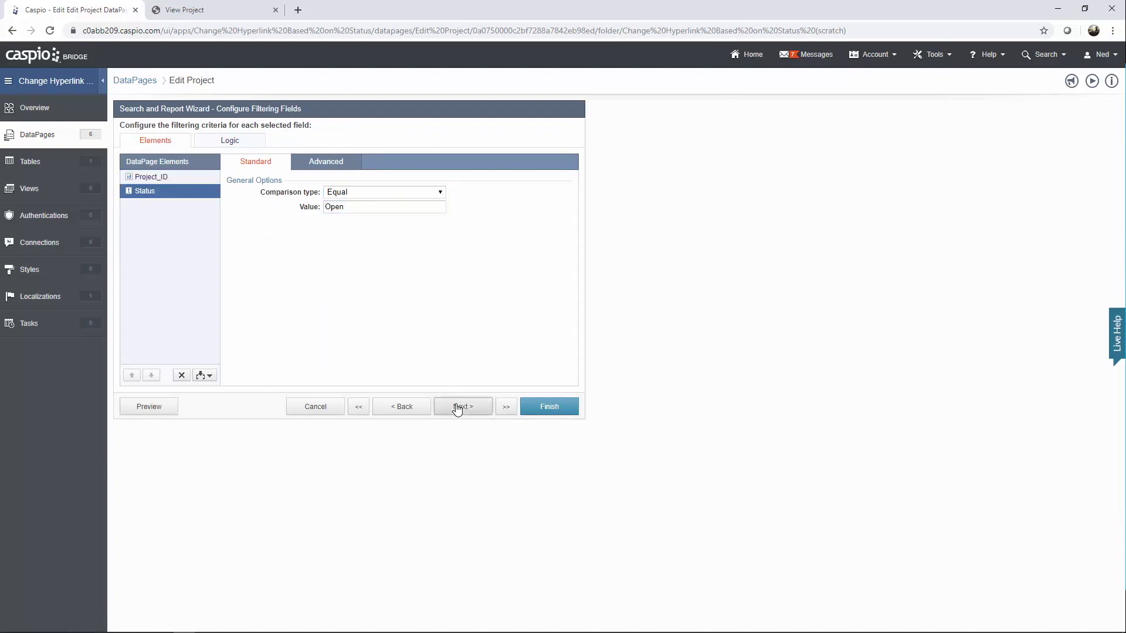
pyautogui.click(457, 408)
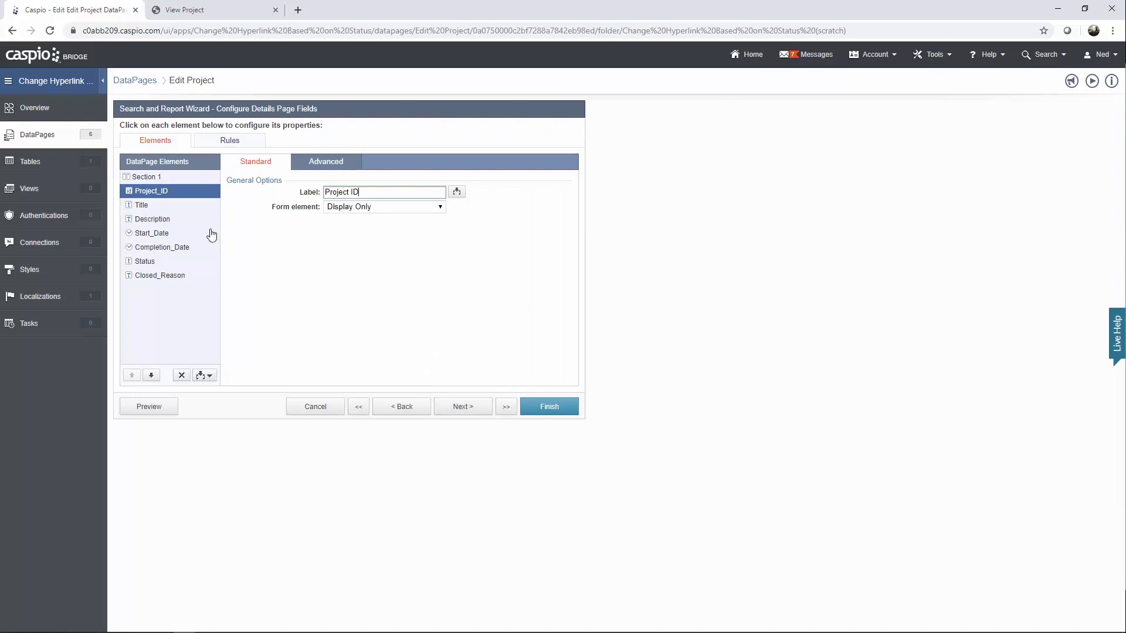
# - Make Title, Start_Date and Completion_Date text fields and Description a text area
pyautogui.click(176, 206)
pyautogui.click(334, 210)
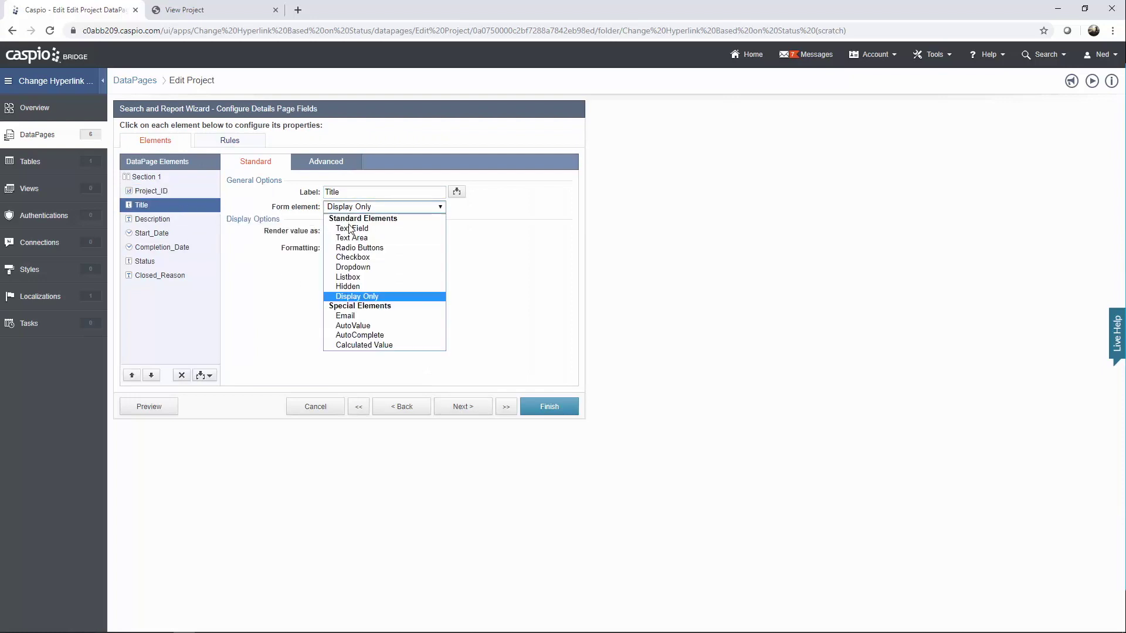
pyautogui.click(350, 229)
pyautogui.click(154, 220)
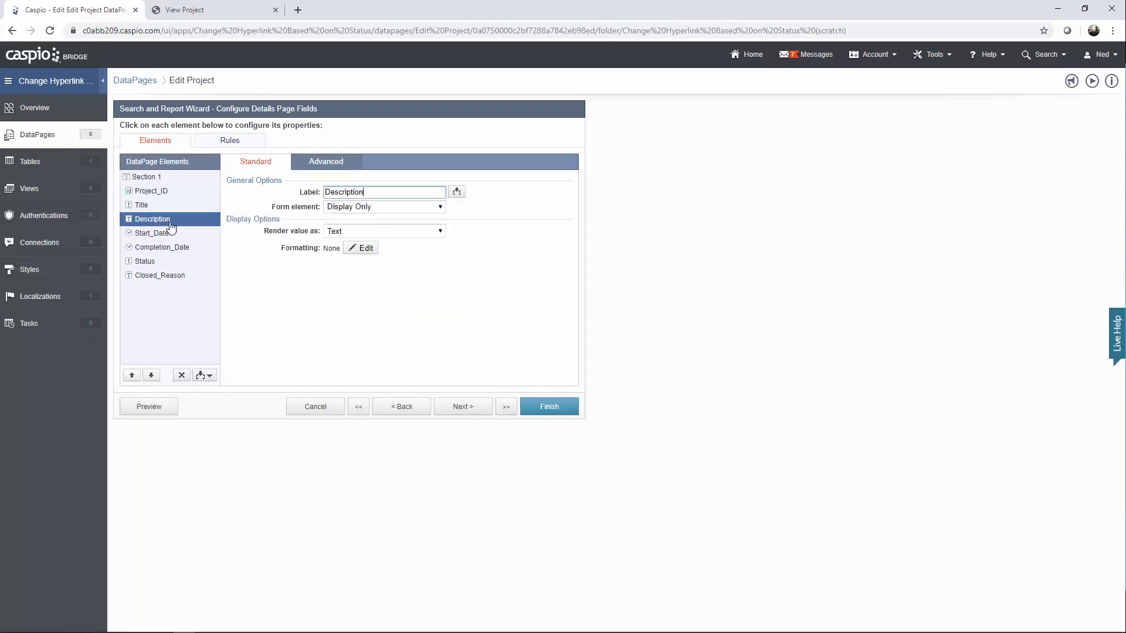
pyautogui.click(358, 209)
pyautogui.click(359, 237)
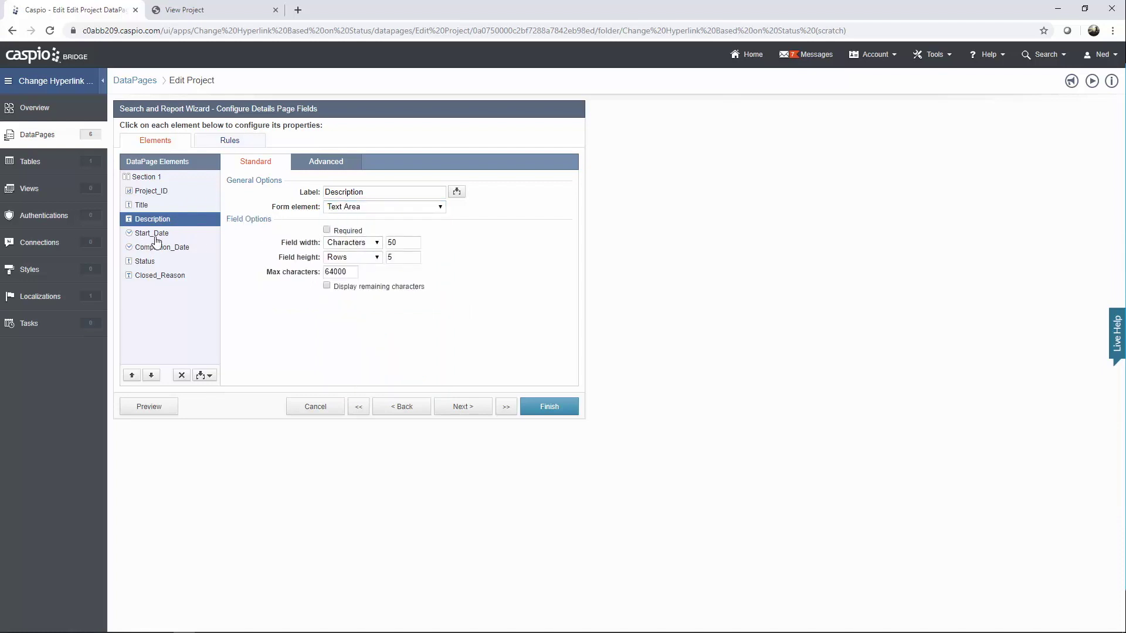
pyautogui.click(153, 235)
pyautogui.click(355, 208)
pyautogui.click(352, 229)
pyautogui.click(175, 247)
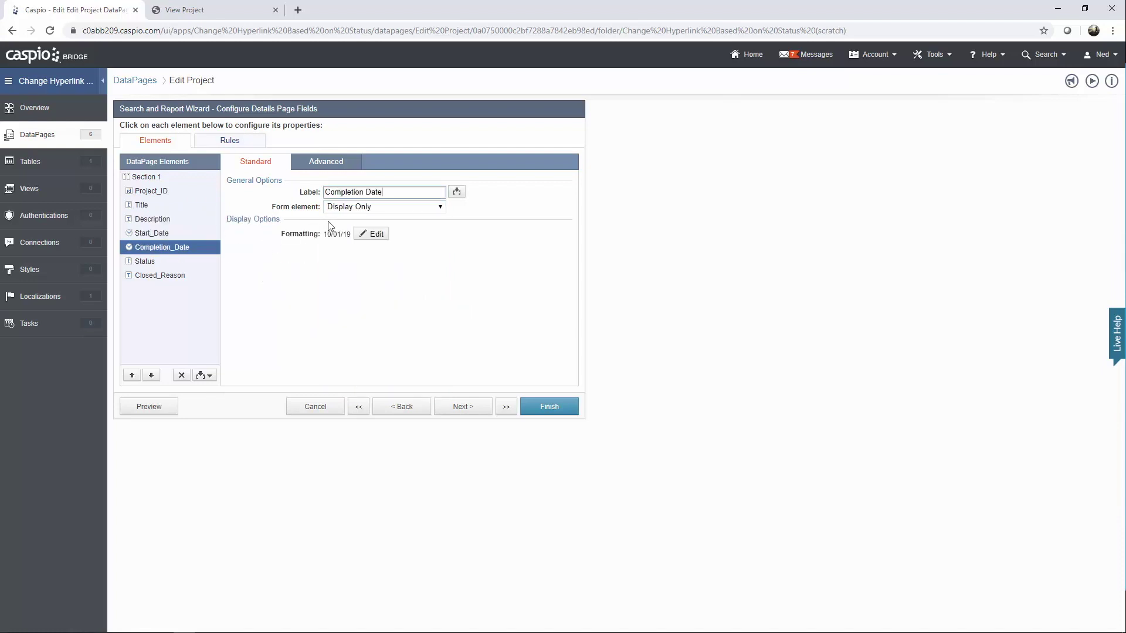
pyautogui.click(355, 209)
pyautogui.click(352, 229)
# - Make Status a dropdown with custom options Open and Closed
pyautogui.click(170, 261)
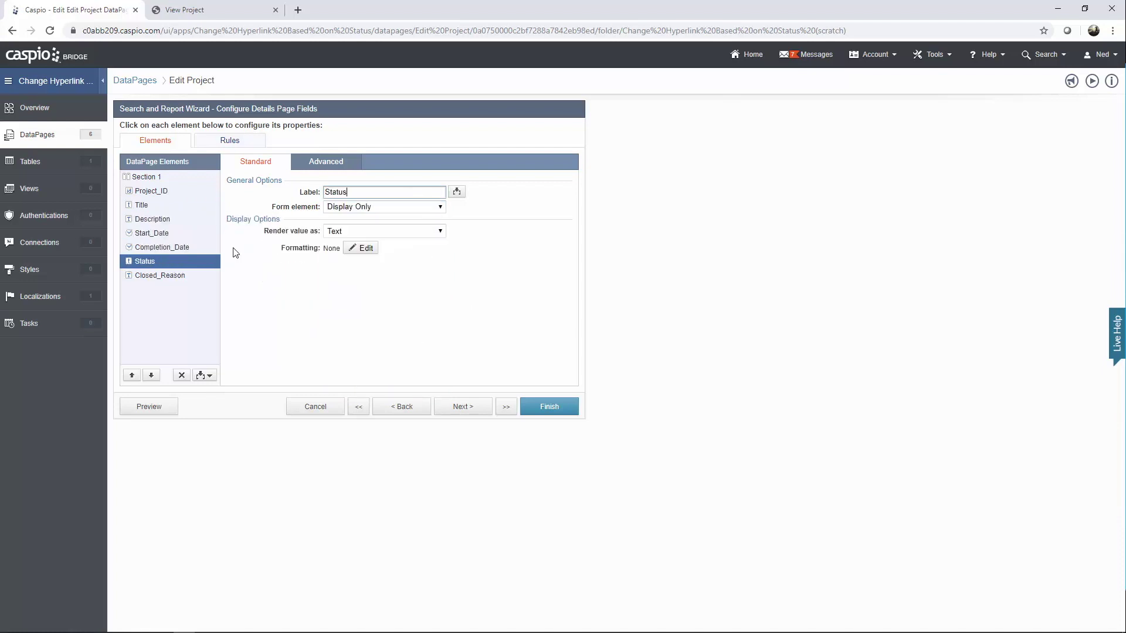
pyautogui.click(357, 209)
pyautogui.click(351, 268)
pyautogui.click(342, 296)
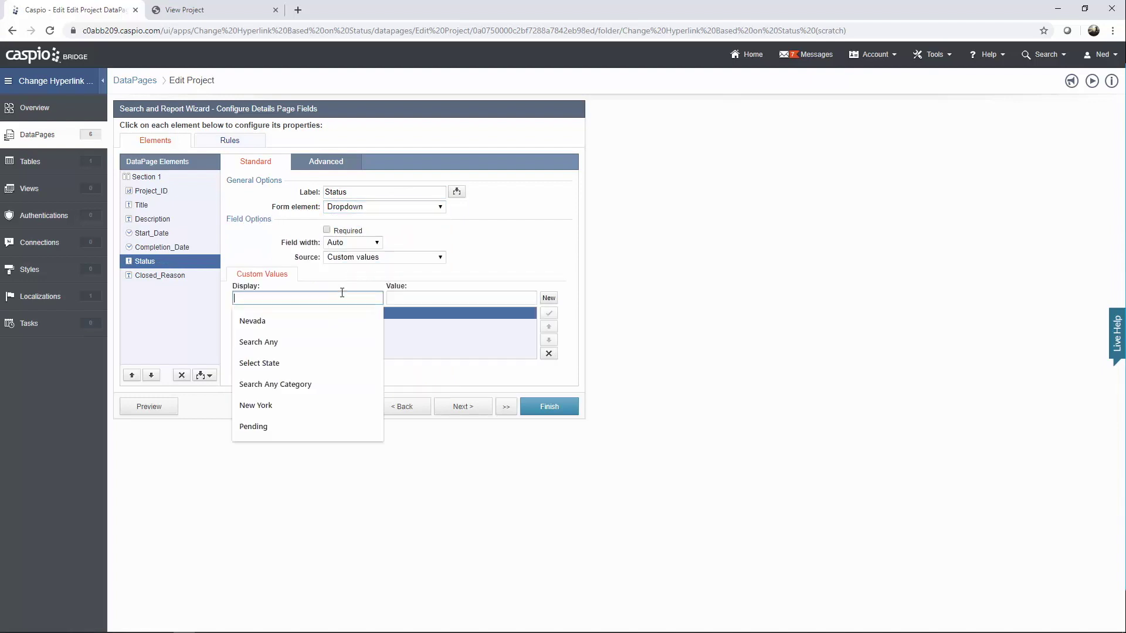
pyautogui.write('Open')
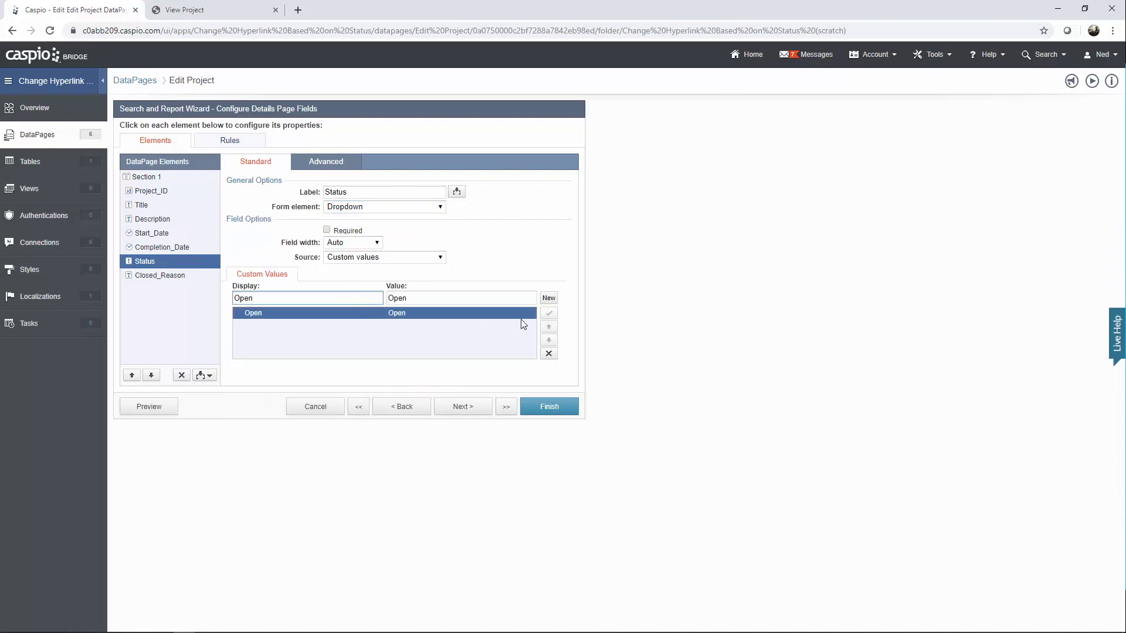
pyautogui.click(548, 298)
pyautogui.write('Closed')
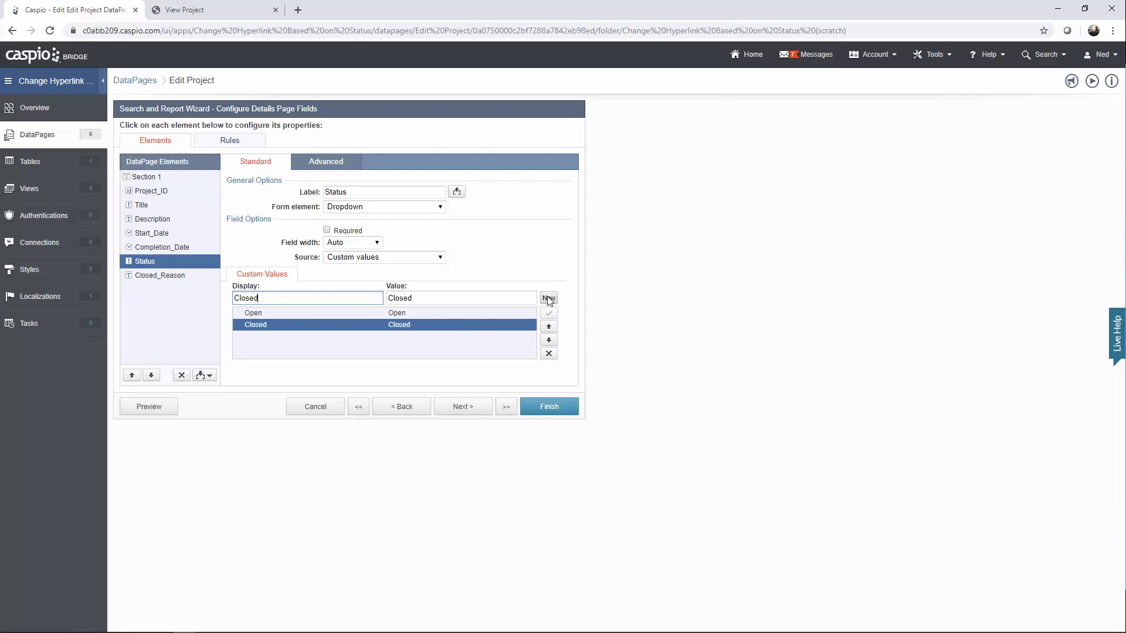
# - Make Closed_Reason a multi-line text area
pyautogui.click(170, 275)
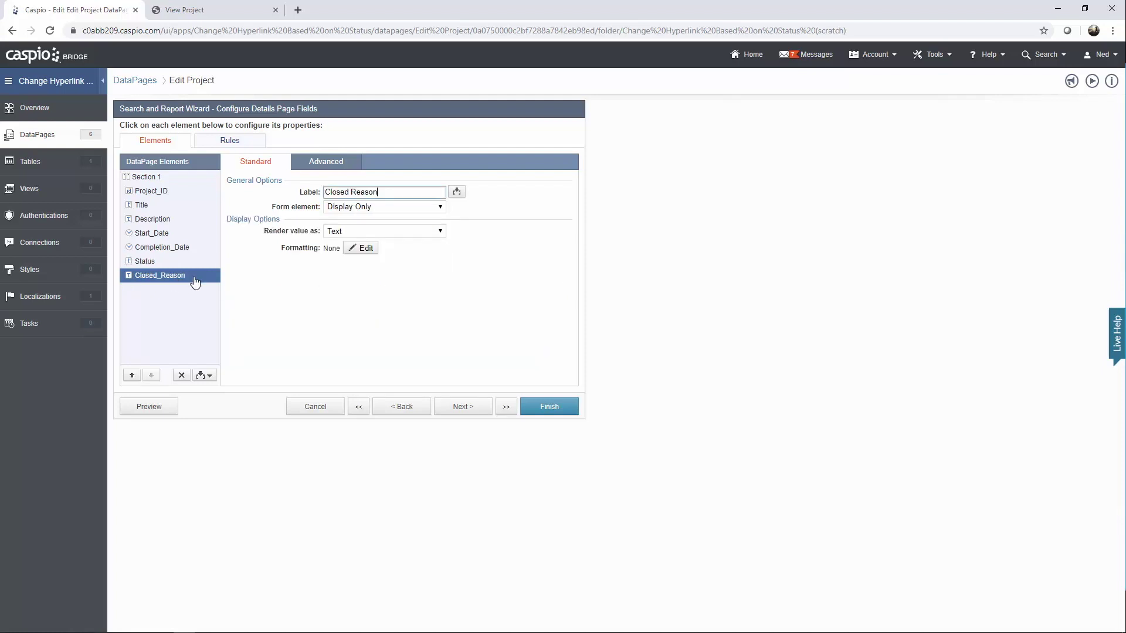
pyautogui.click(352, 210)
pyautogui.click(360, 241)
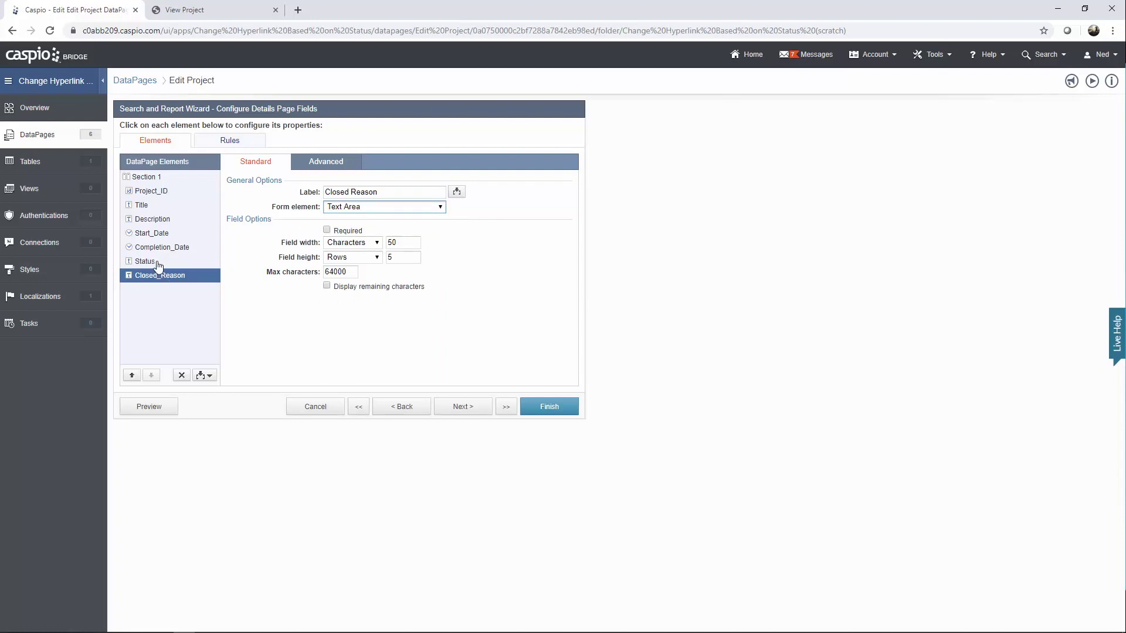
# - Add a new rule with the condition Status Not Equal Closed
pyautogui.click(228, 143)
pyautogui.click(208, 376)
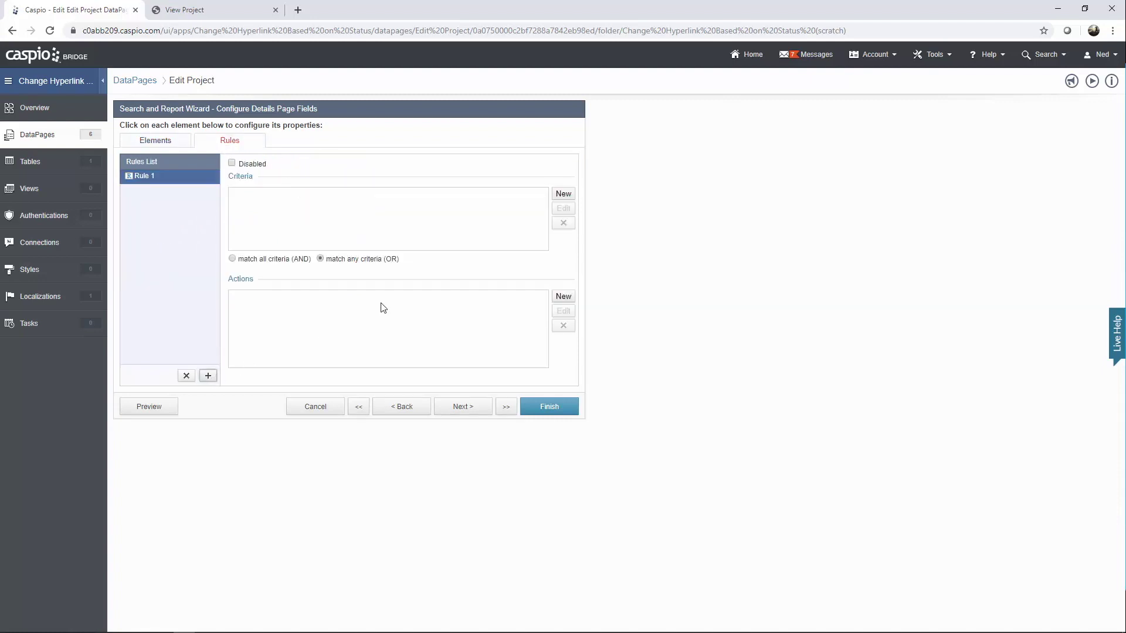
pyautogui.click(561, 195)
pyautogui.click(556, 270)
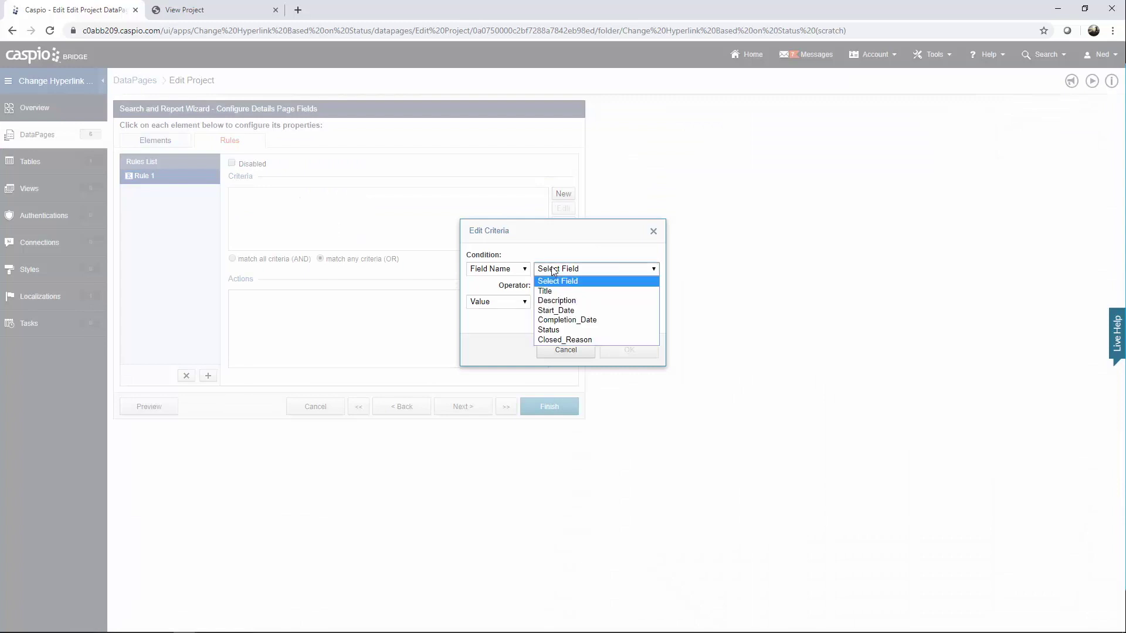
pyautogui.click(562, 330)
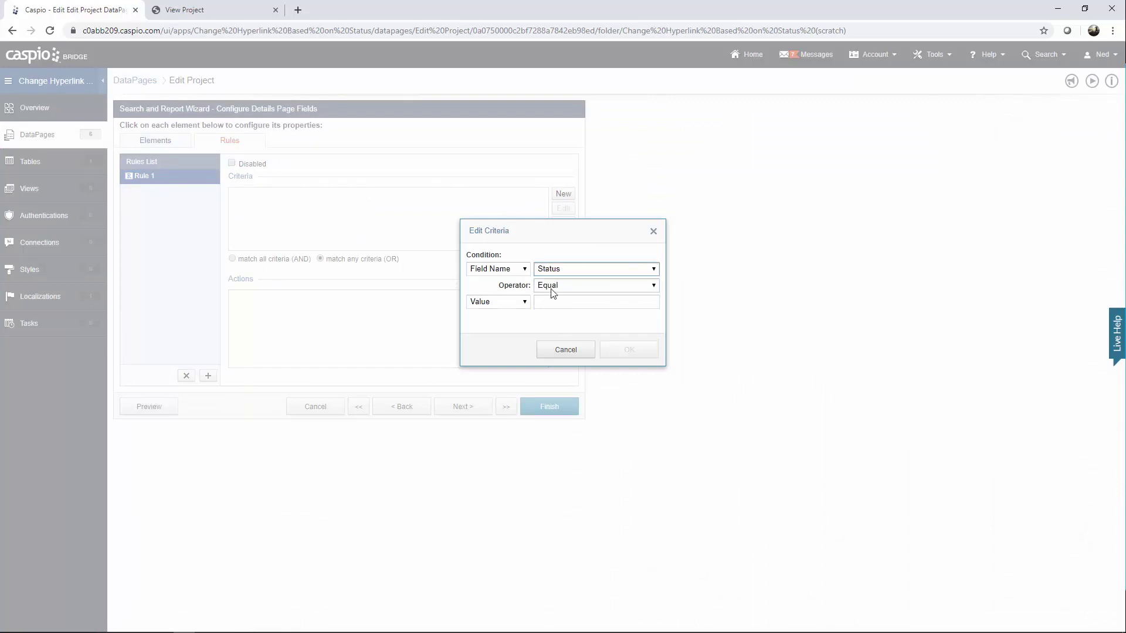
pyautogui.click(562, 288)
pyautogui.click(566, 307)
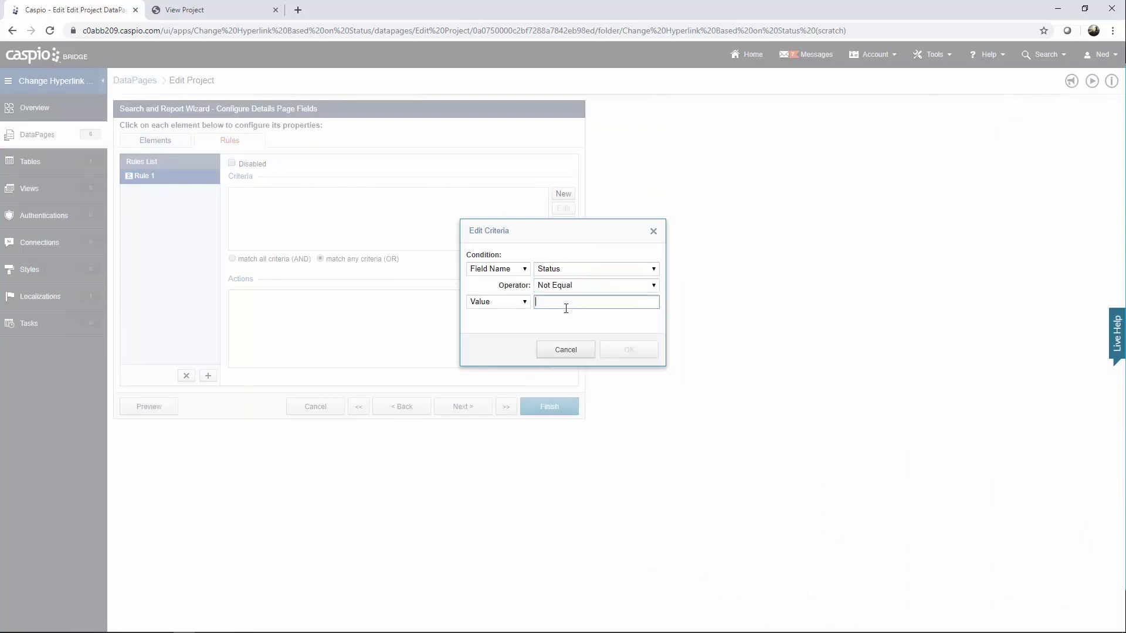
pyautogui.write('Closed')
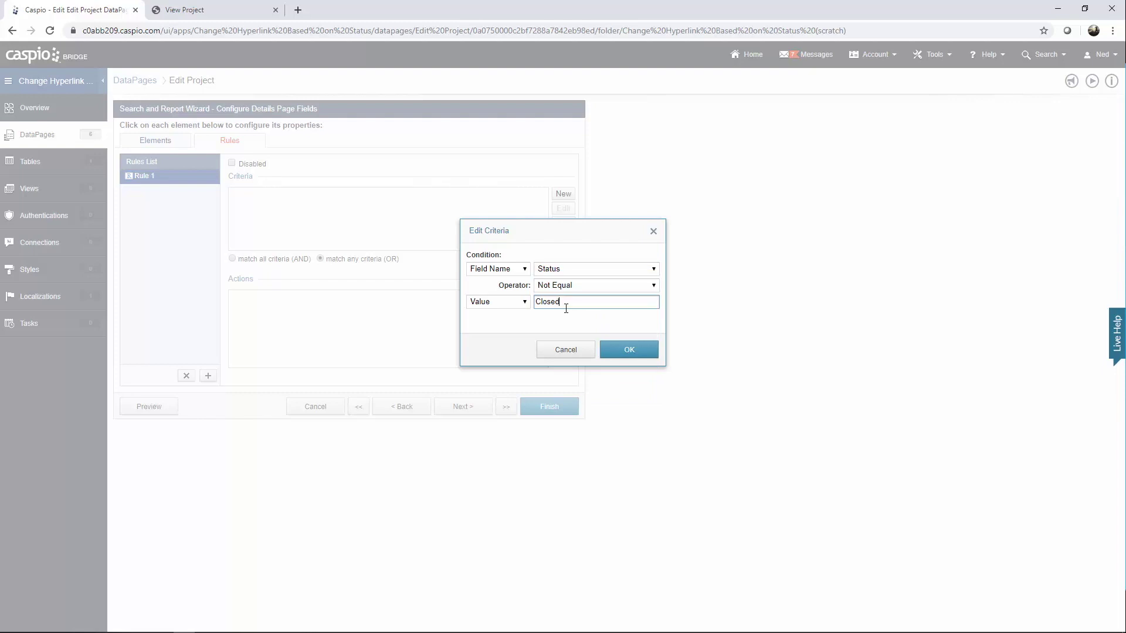
pyautogui.click(613, 346)
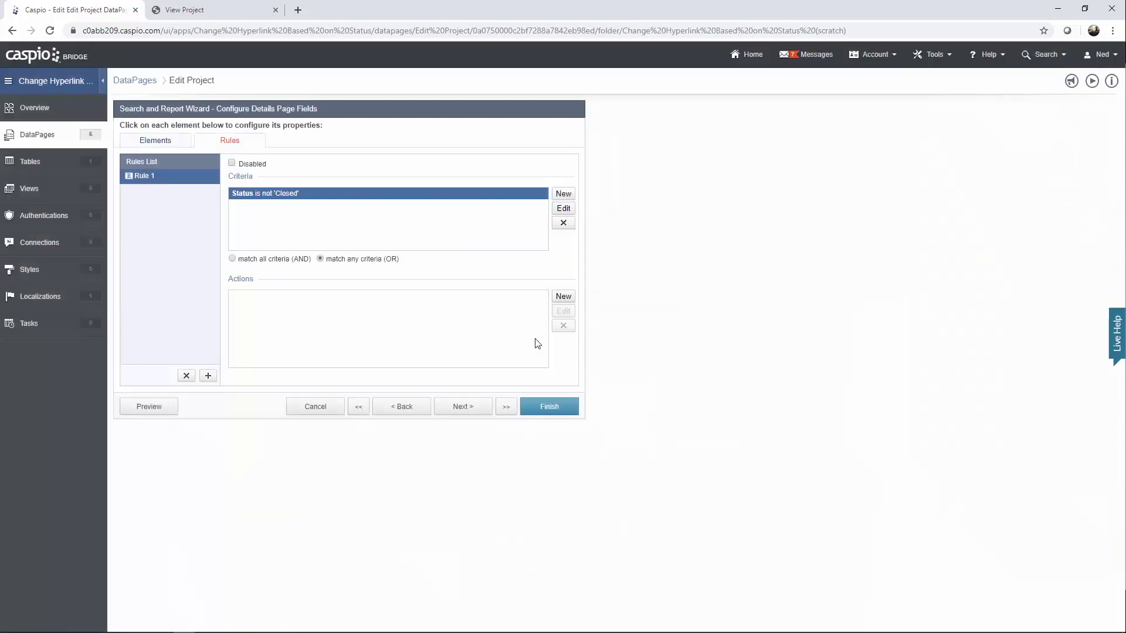
# - Make the rule hide Closed_Reason and finish saving the Edit Project page
pyautogui.click(571, 301)
pyautogui.click(556, 278)
pyautogui.click(590, 338)
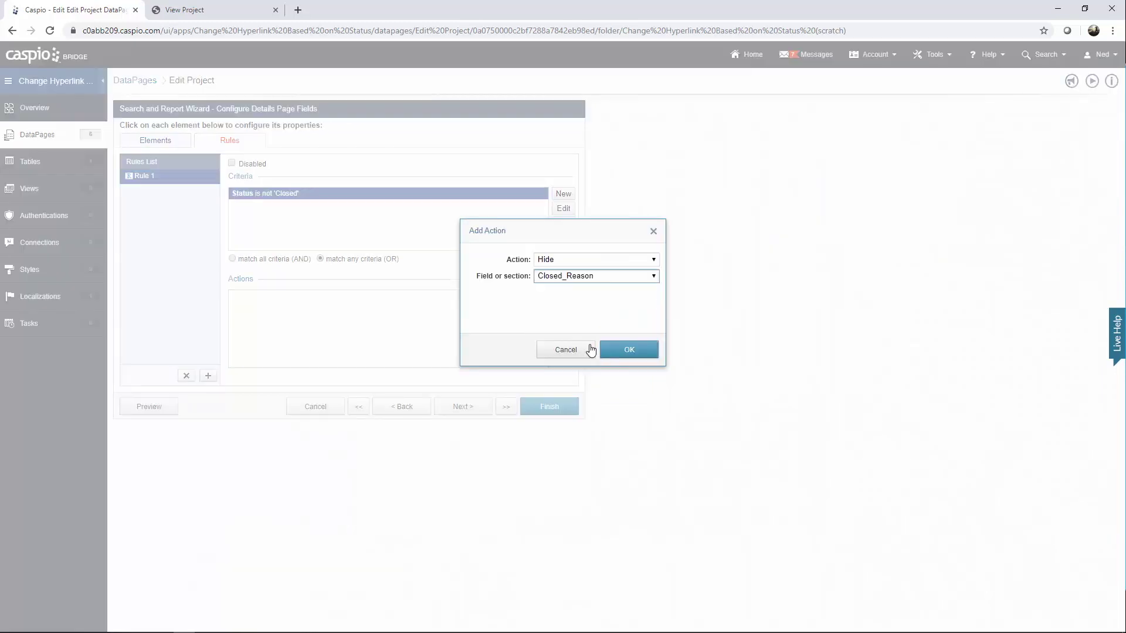
pyautogui.click(605, 350)
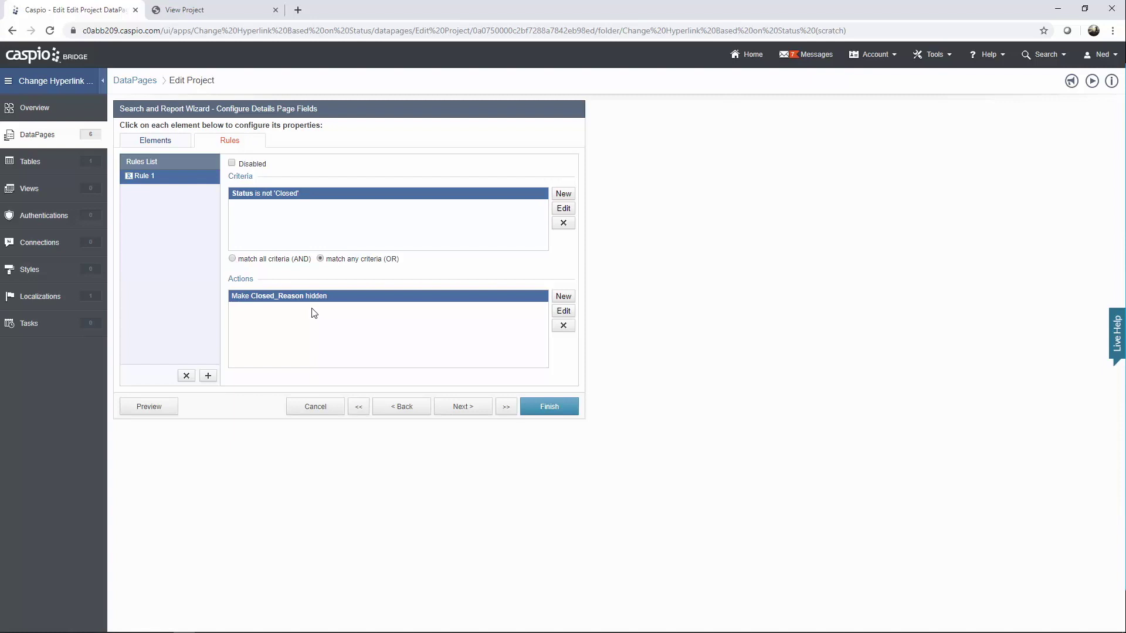
pyautogui.click(550, 407)
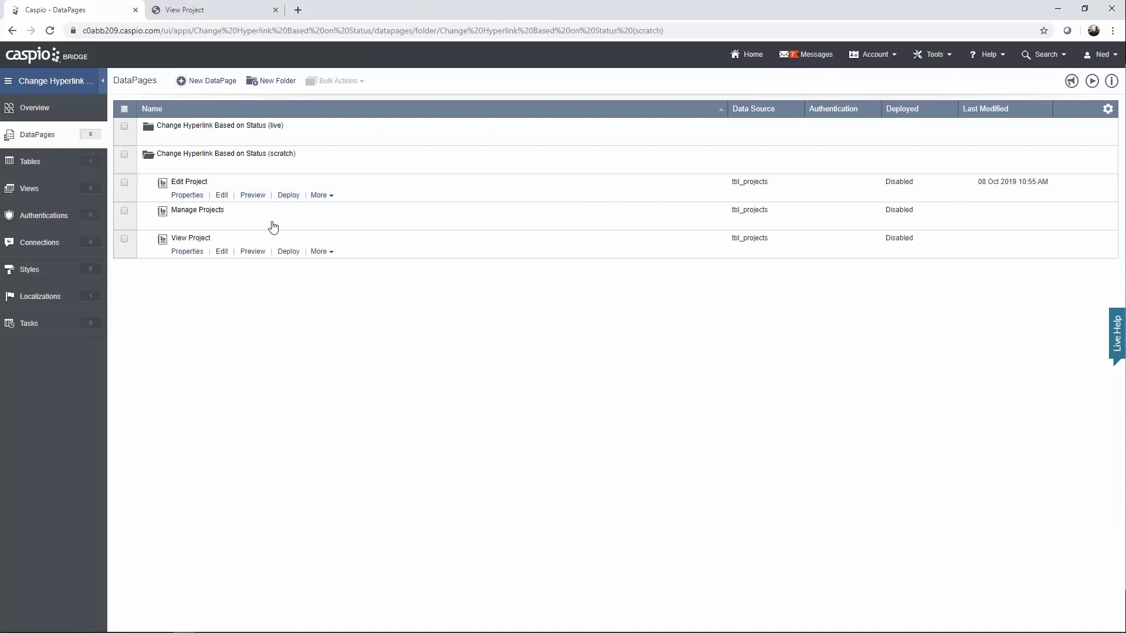
# - Enable direct URL deployment for Edit Project and copy its URL
pyautogui.click(289, 195)
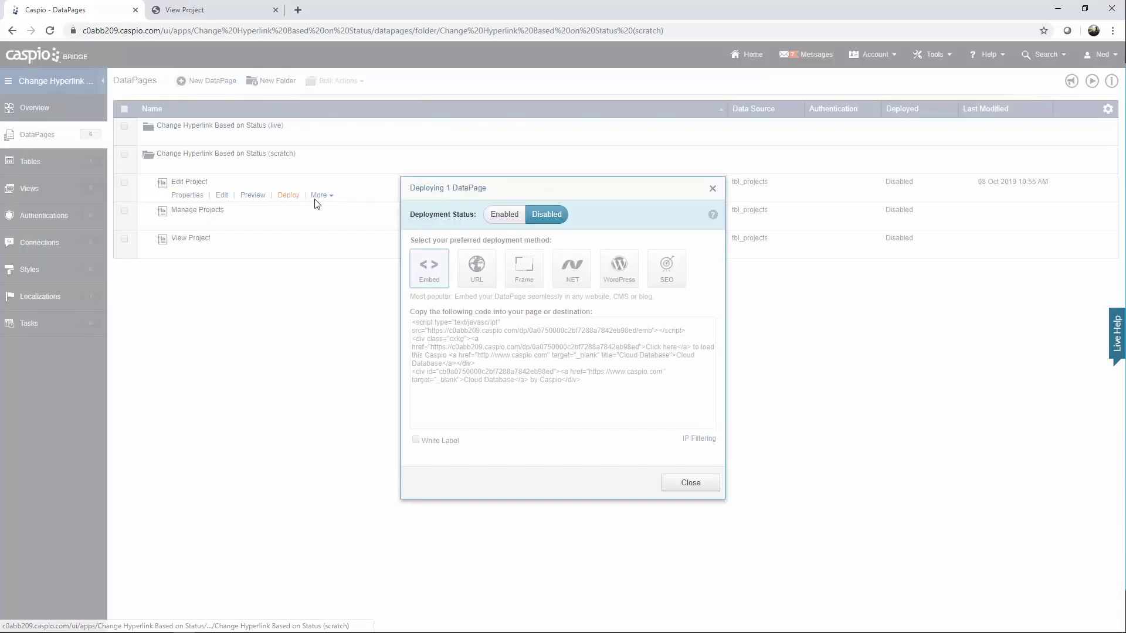
pyautogui.click(505, 214)
pyautogui.click(485, 265)
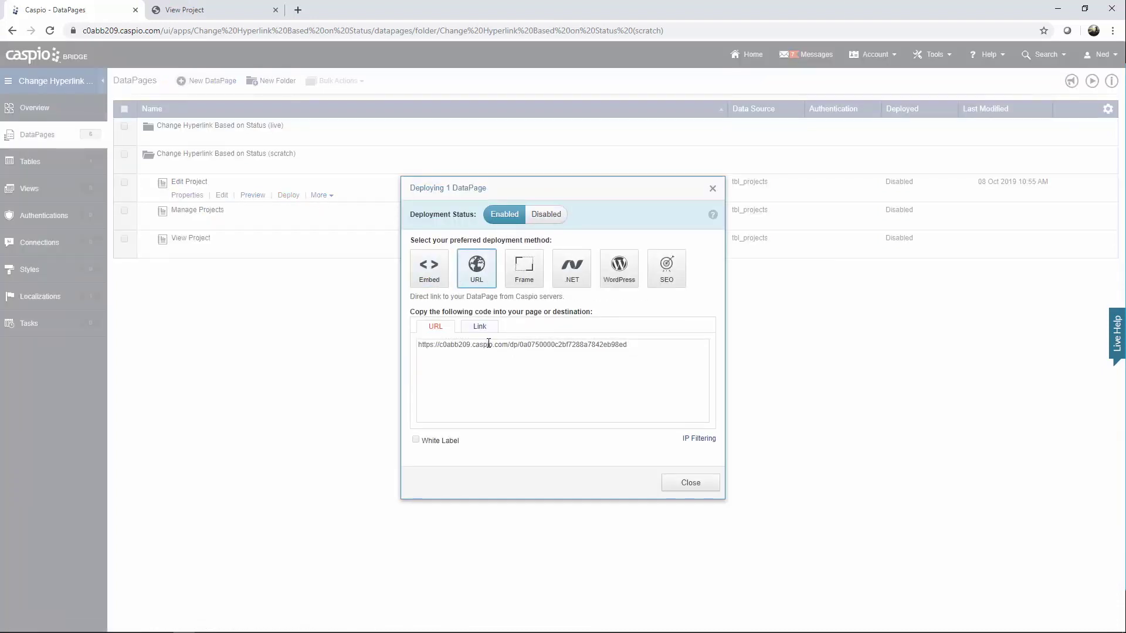
pyautogui.click(492, 344)
pyautogui.hotkey('ctrl', 'c')
pyautogui.click(690, 482)
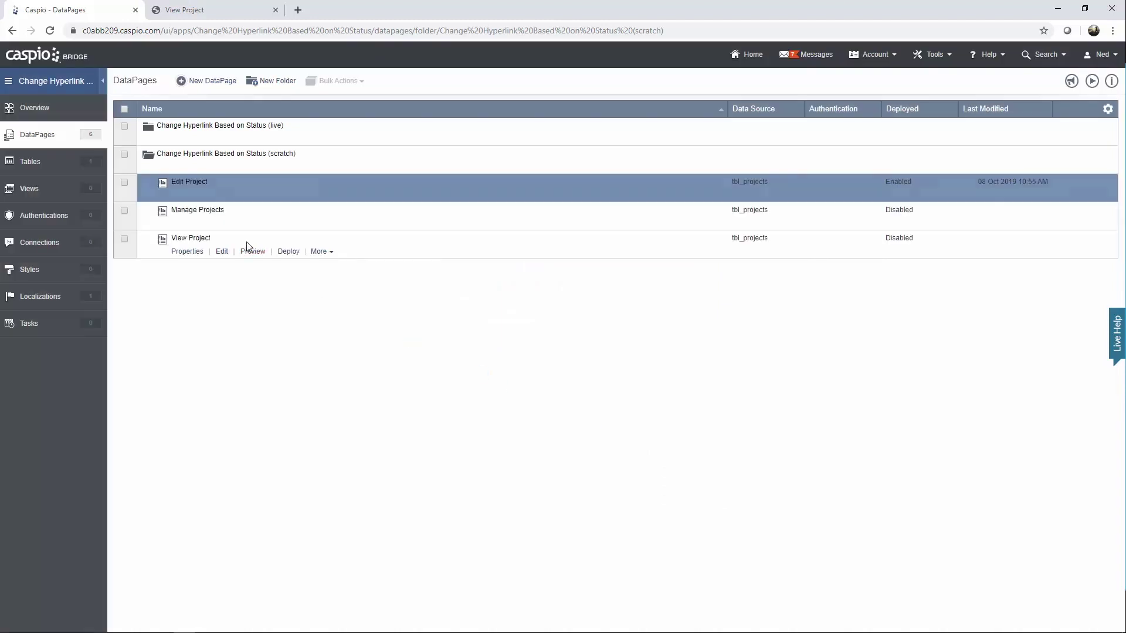
# - Paste the Edit Project URL into the Edit link href in Manage Projects' HTML Block 1 and save
pyautogui.click(228, 229)
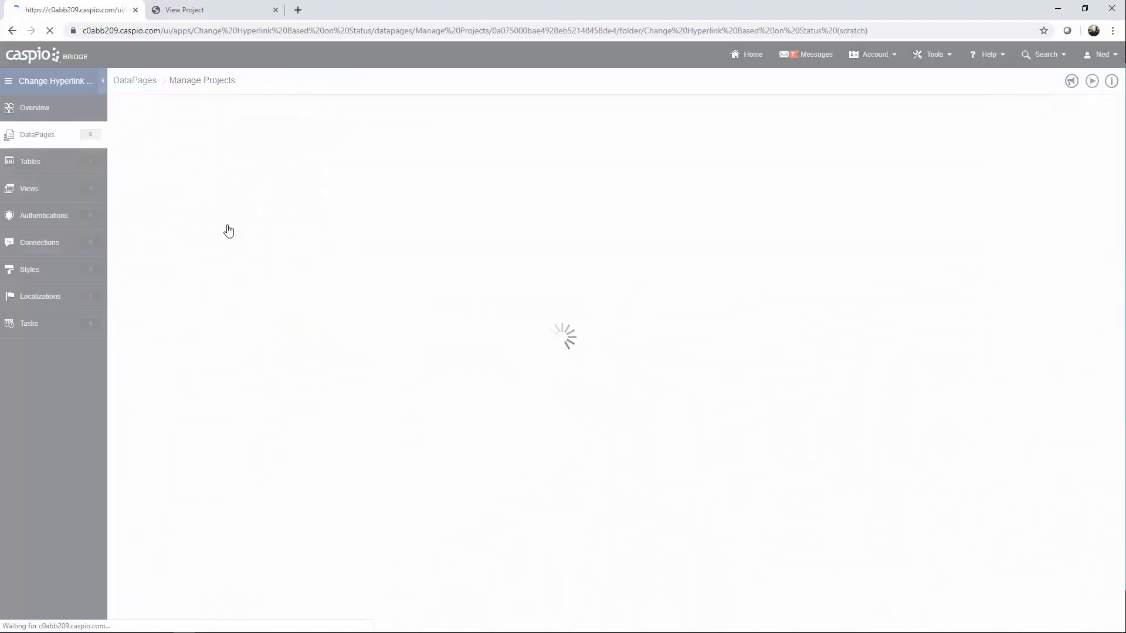
pyautogui.click(463, 414)
pyautogui.click(462, 413)
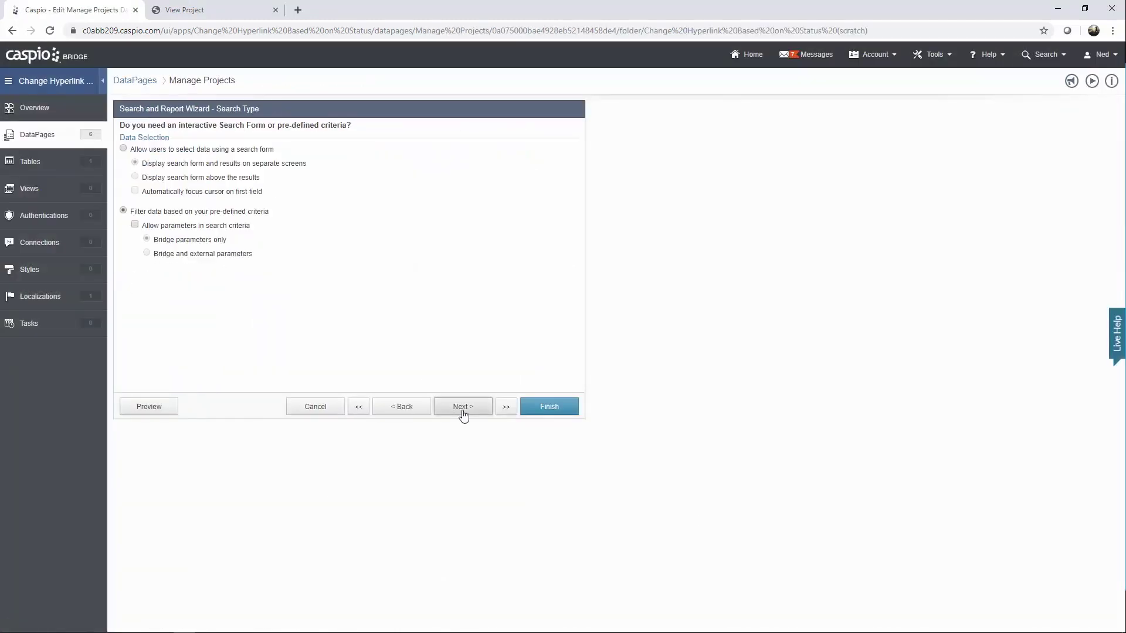
pyautogui.click(462, 413)
pyautogui.click(462, 413)
pyautogui.click(463, 413)
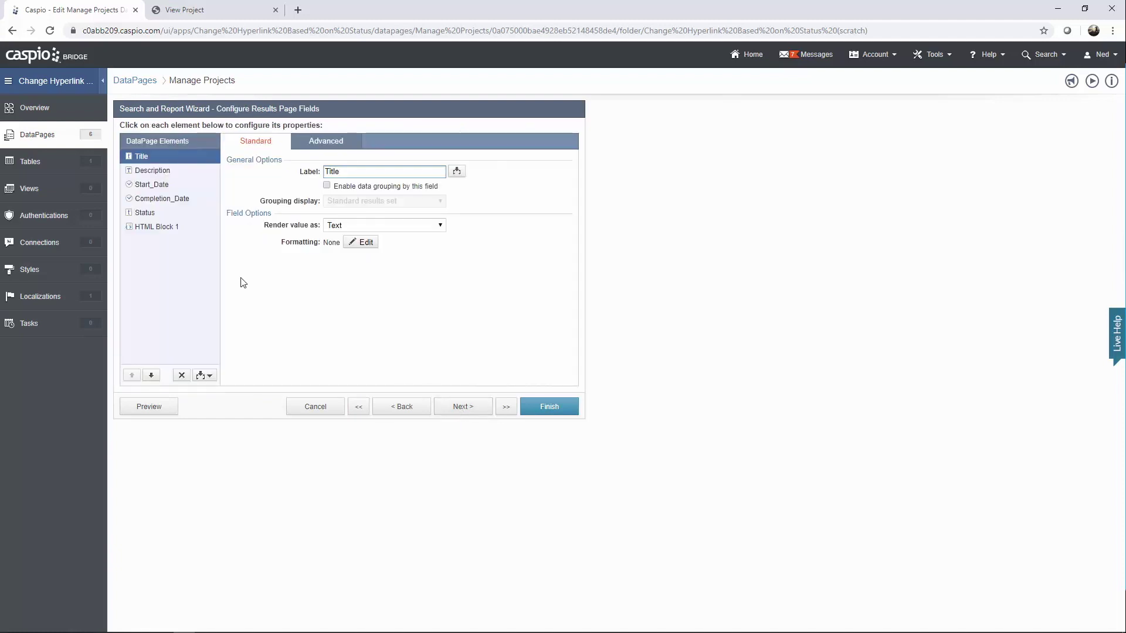
pyautogui.click(163, 228)
pyautogui.click(258, 213)
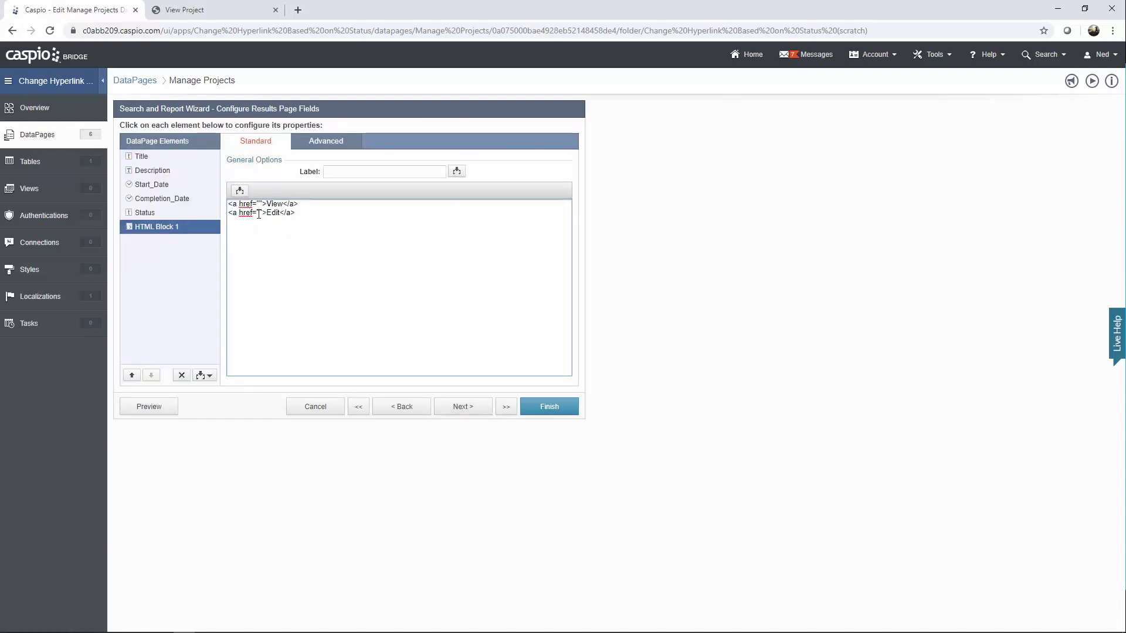
pyautogui.hotkey('ctrl', 'v')
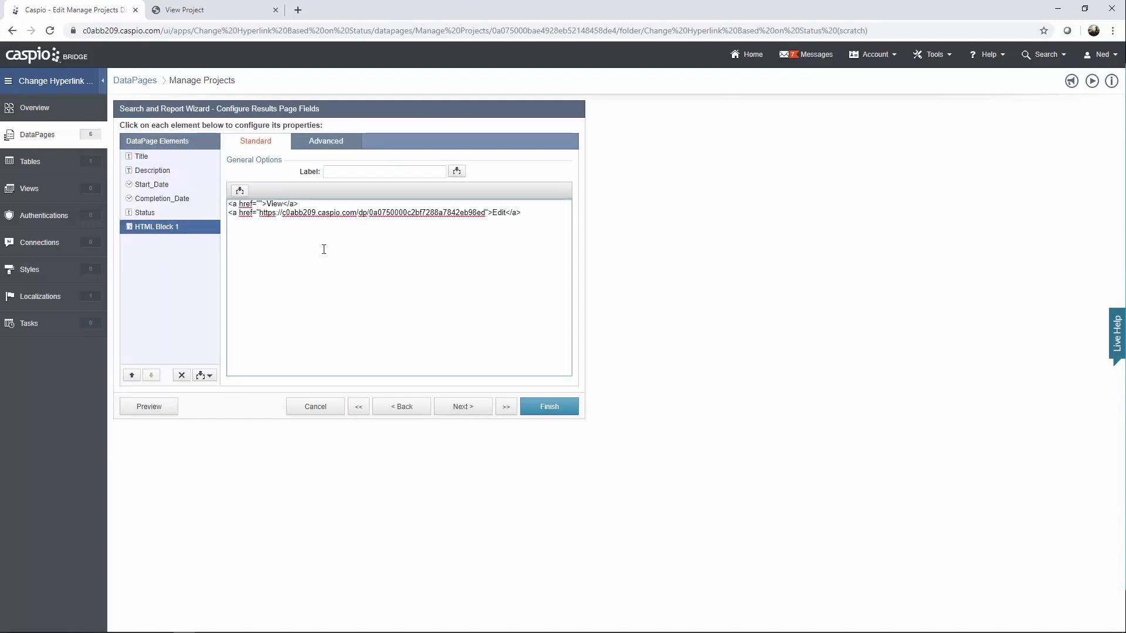
pyautogui.click(544, 409)
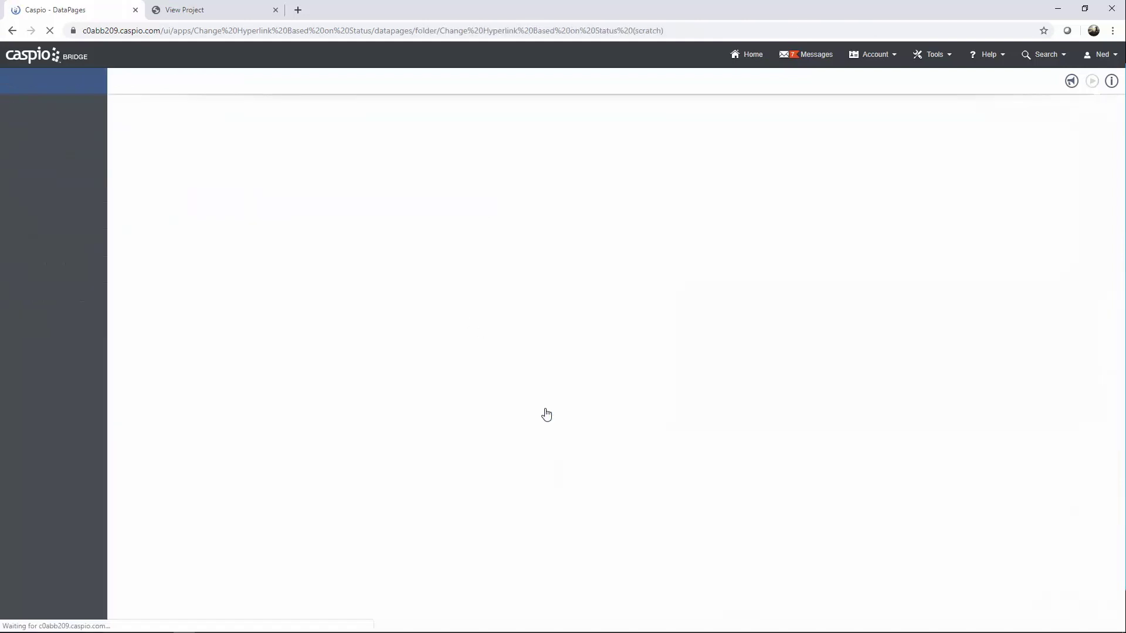
# - Enable direct URL deployment for View Project and copy its URL
pyautogui.moveTo(211, 255)
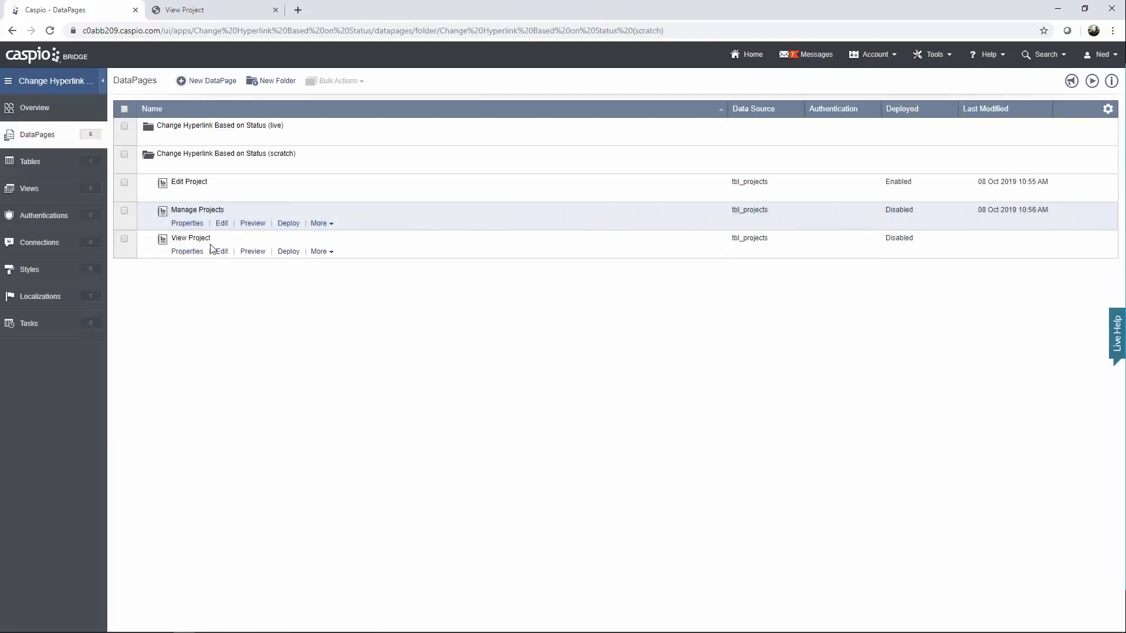
pyautogui.click(287, 252)
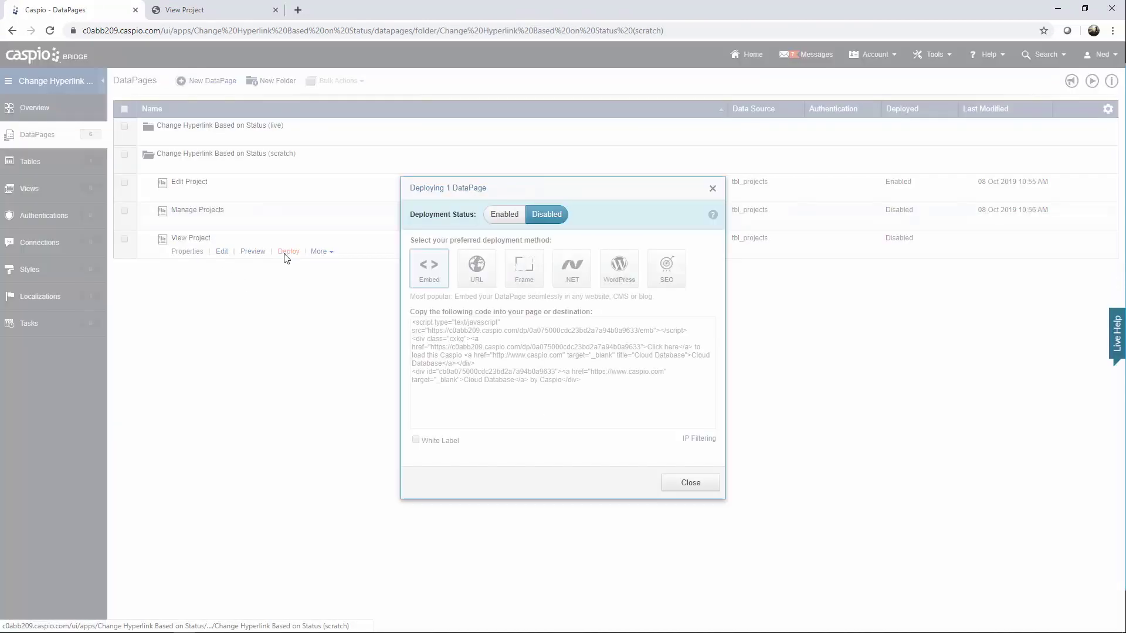
pyautogui.click(503, 214)
pyautogui.click(476, 267)
pyautogui.click(653, 410)
pyautogui.hotkey('ctrl', 'c')
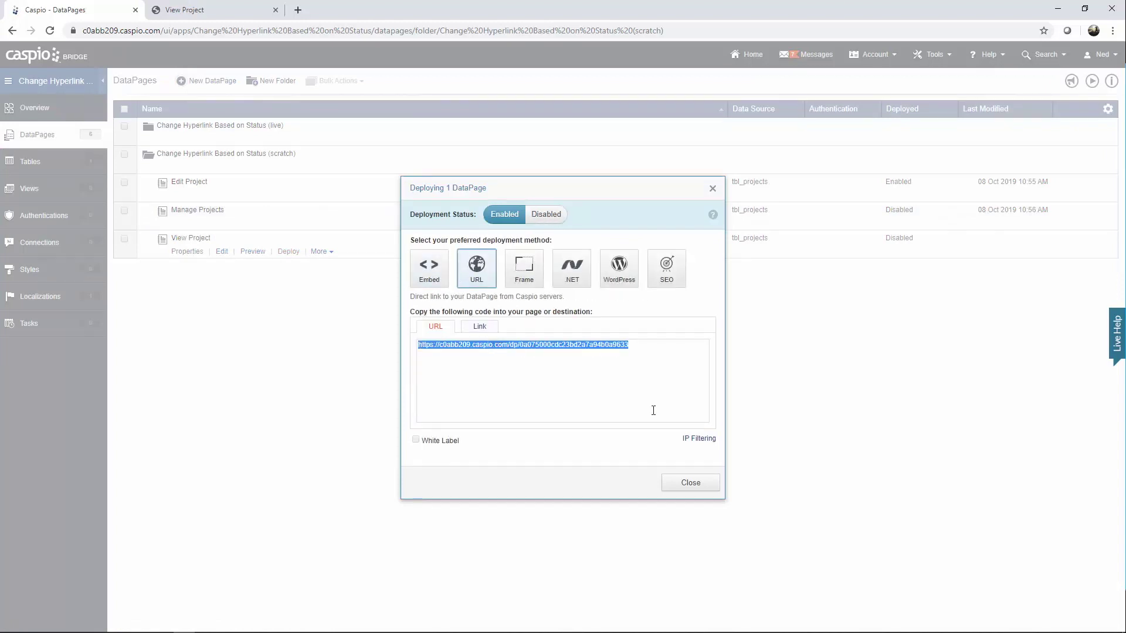
pyautogui.click(709, 487)
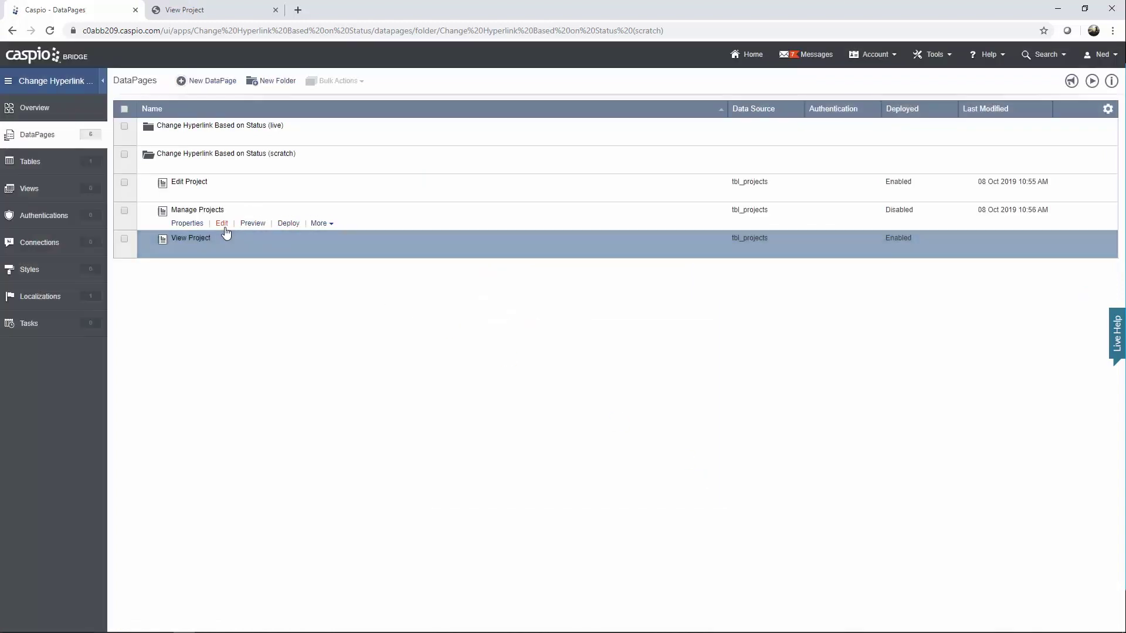
# - Paste the View Project URL into the View link href in Manage Projects' HTML Block 1
pyautogui.click(223, 228)
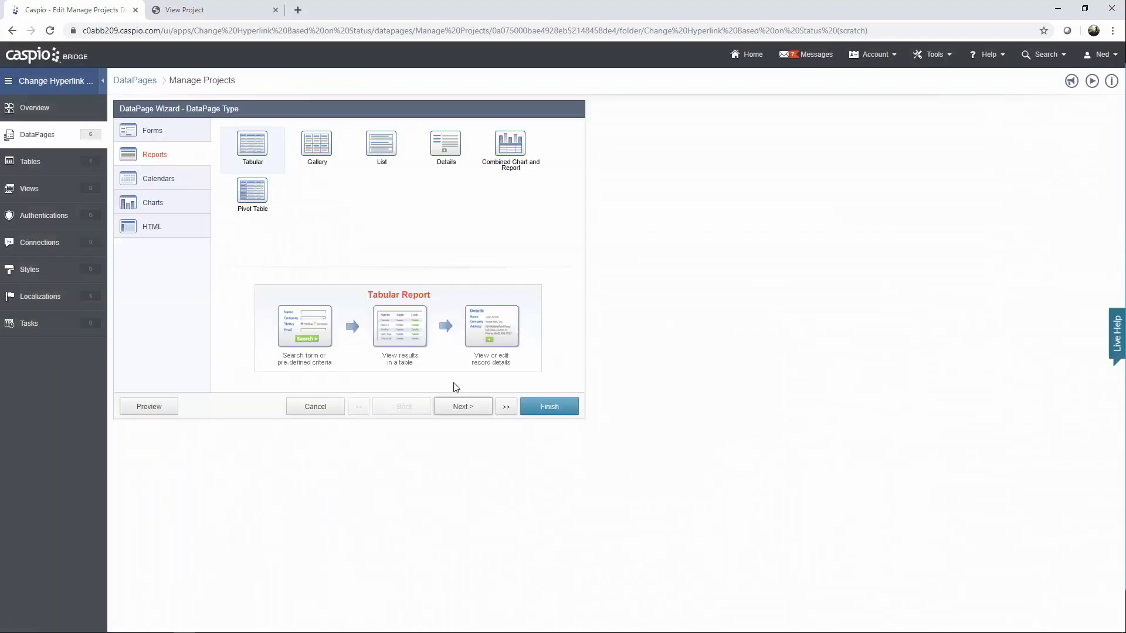
pyautogui.click(465, 406)
pyautogui.click(467, 408)
pyautogui.click(469, 409)
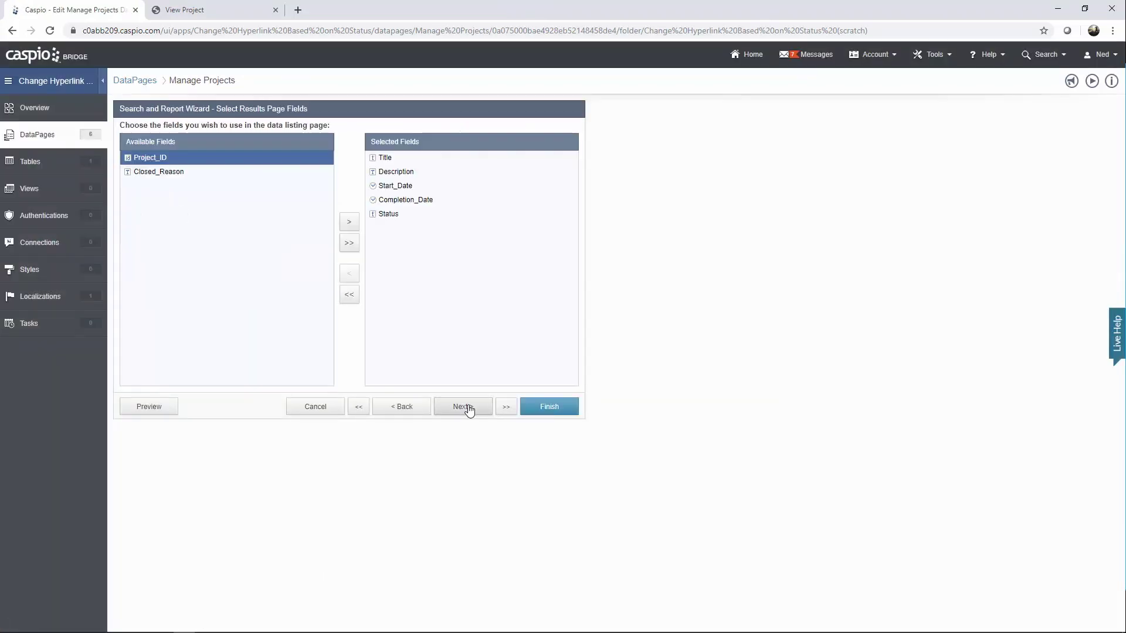
pyautogui.click(469, 409)
pyautogui.click(469, 409)
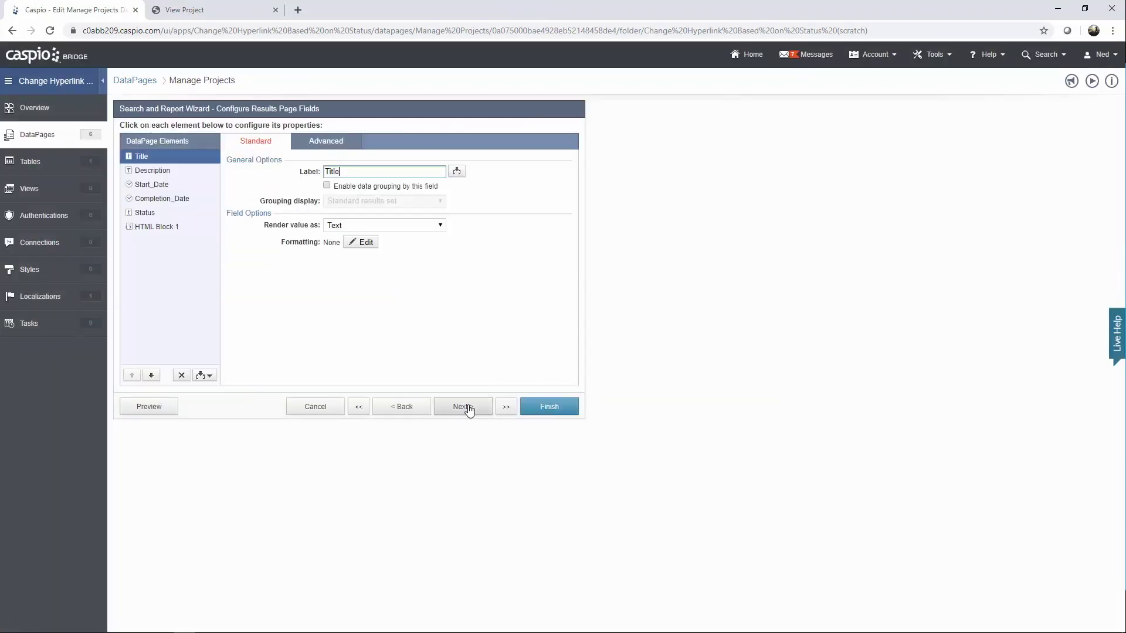
pyautogui.click(154, 227)
pyautogui.click(259, 204)
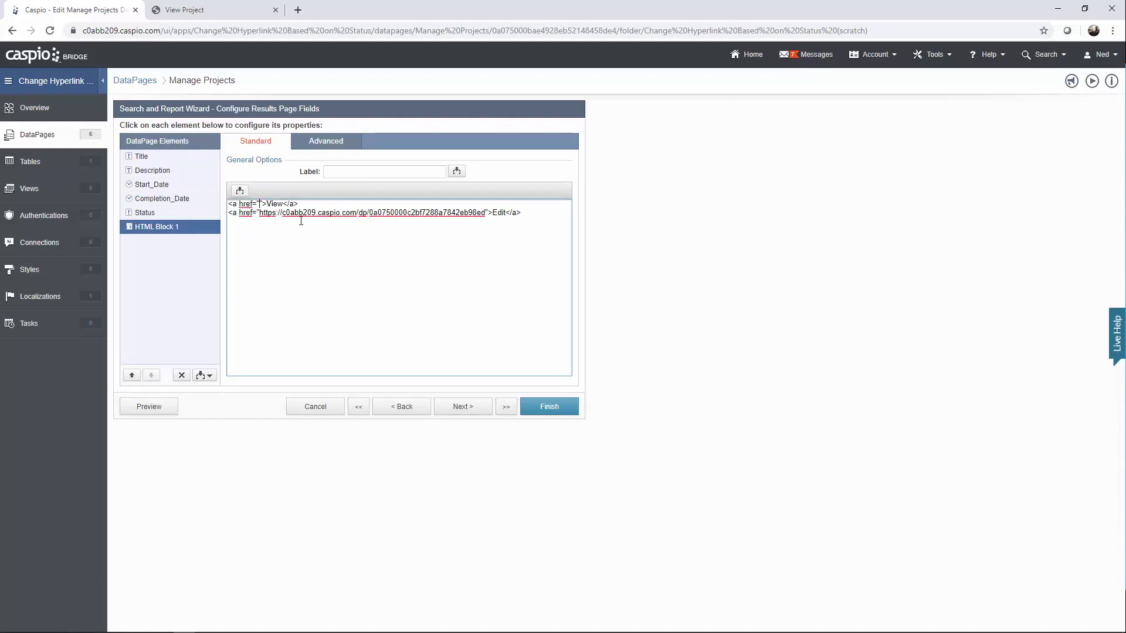
pyautogui.hotkey('ctrl', 'v')
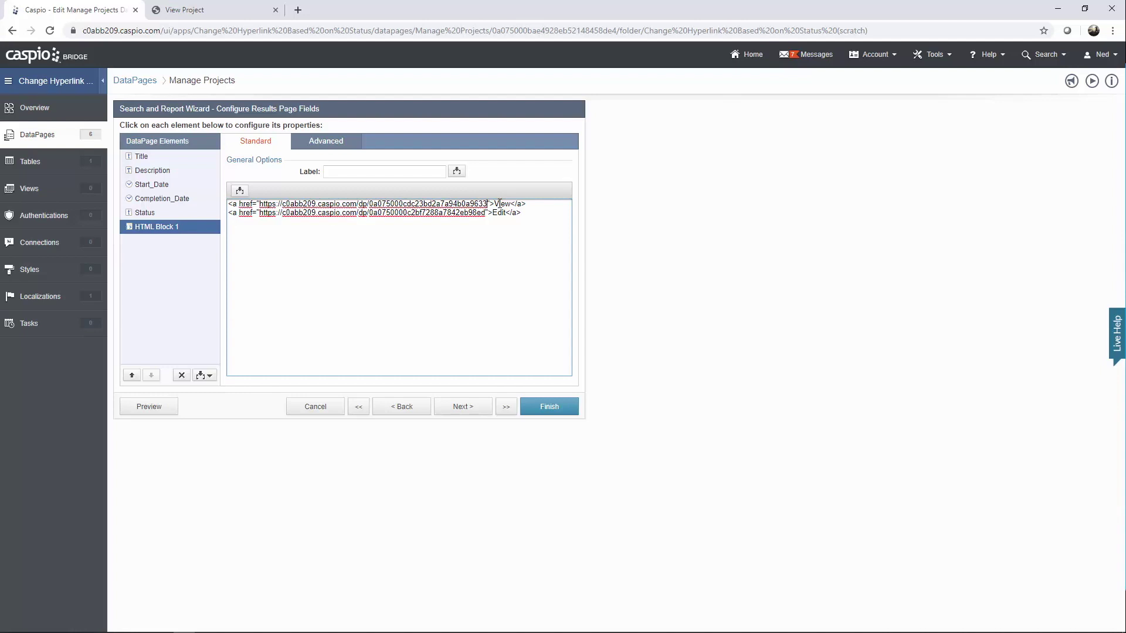
pyautogui.write('?pid')
pyautogui.write('=')
pyautogui.click(239, 191)
pyautogui.click(189, 209)
pyautogui.click(188, 244)
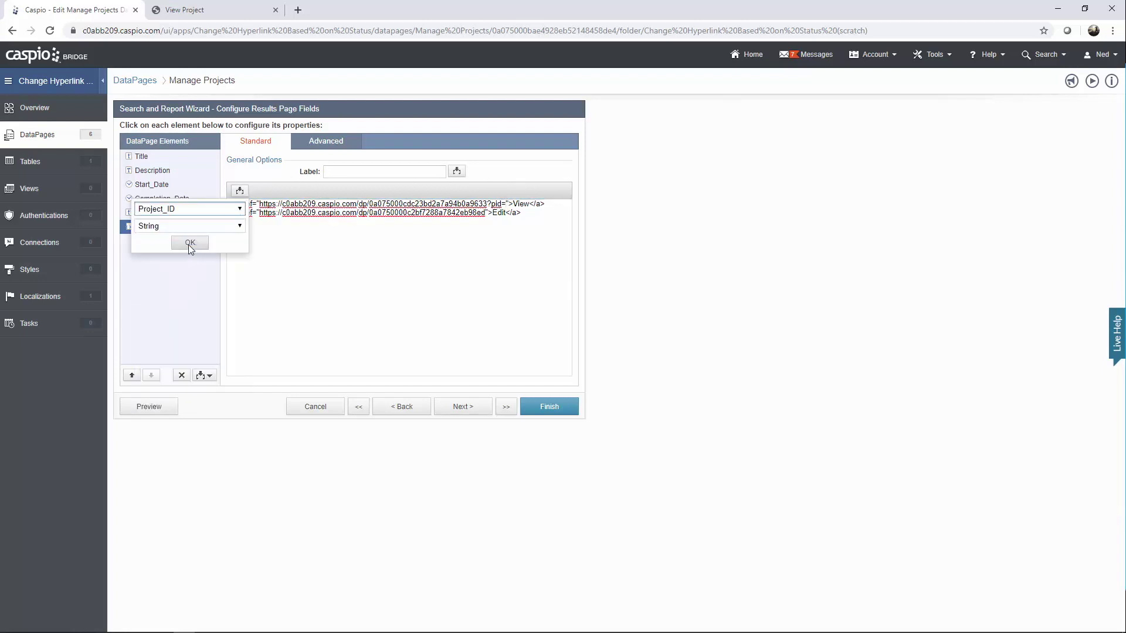
pyautogui.click(189, 242)
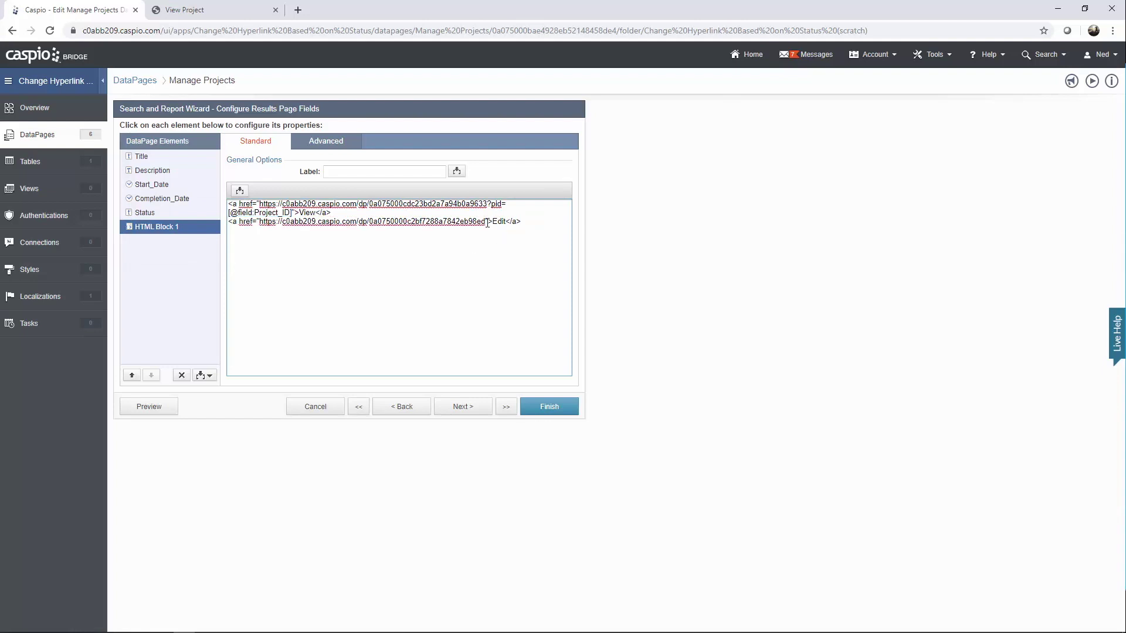
pyautogui.write('?pid=')
pyautogui.click(240, 190)
pyautogui.click(228, 209)
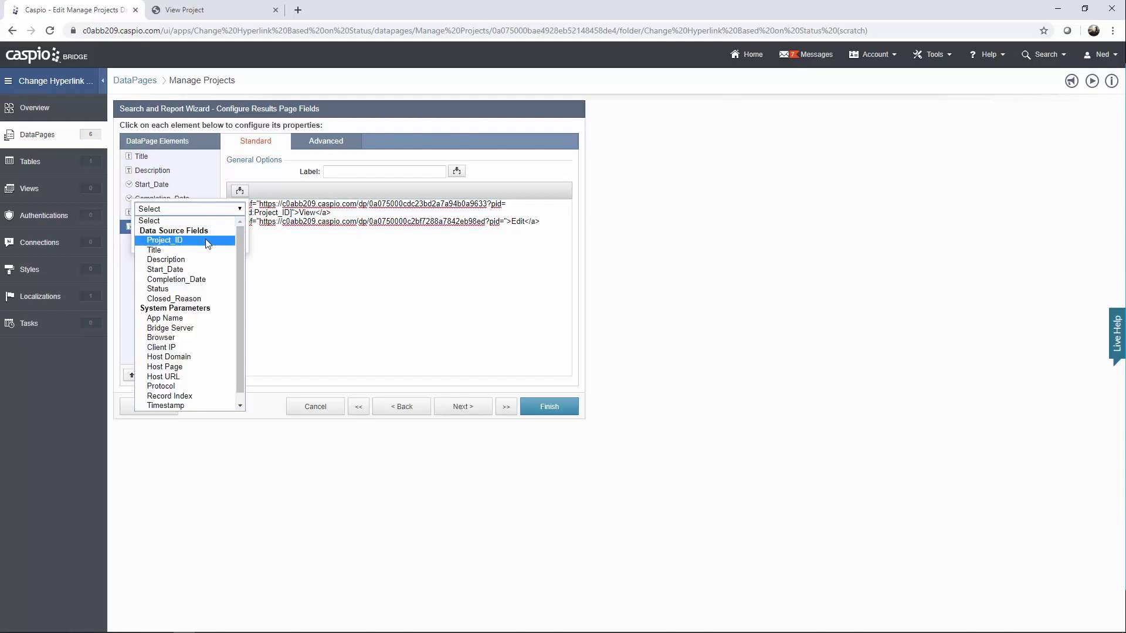
pyautogui.click(206, 240)
pyautogui.click(193, 245)
pyautogui.click(349, 235)
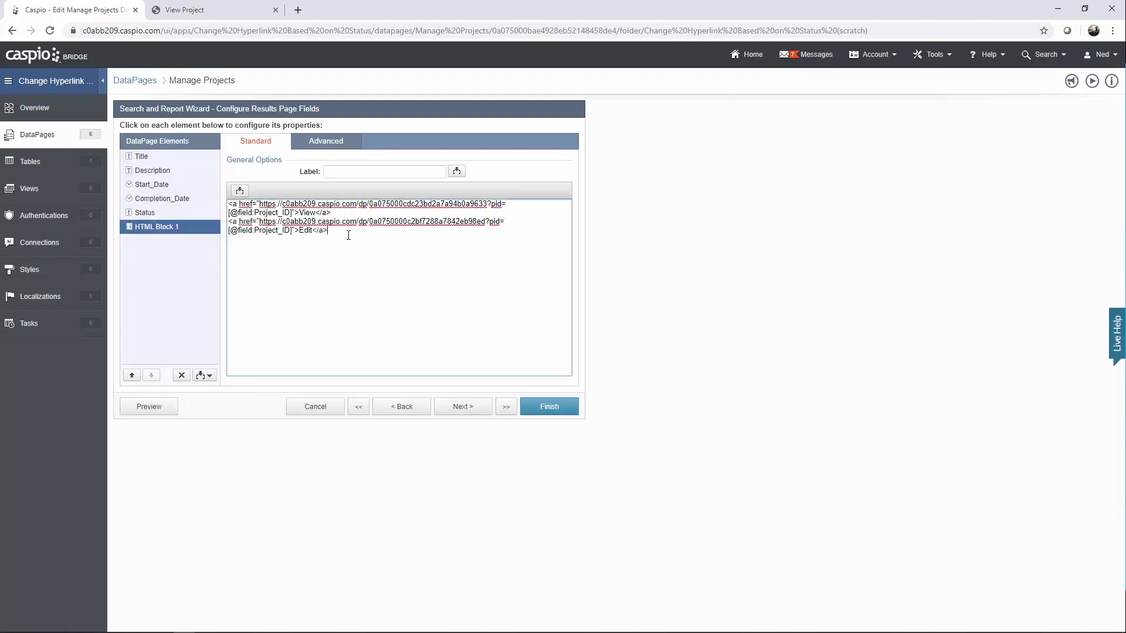
# - Preview Manage Projects, test Website Redesign's View link, and return to the list
pyautogui.click(164, 413)
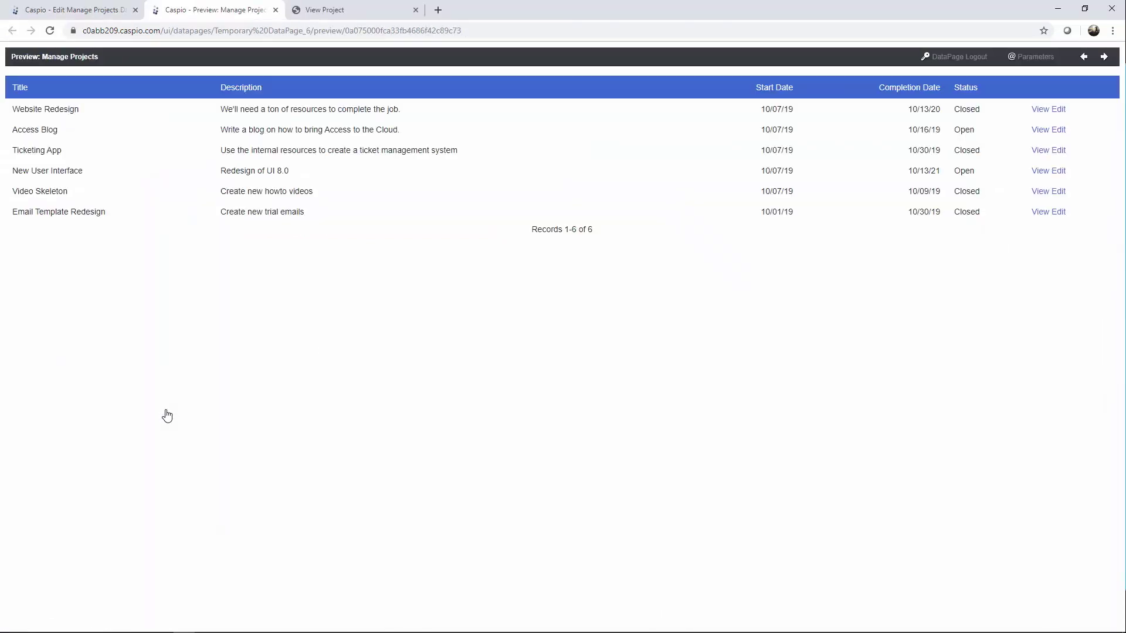
pyautogui.click(1044, 113)
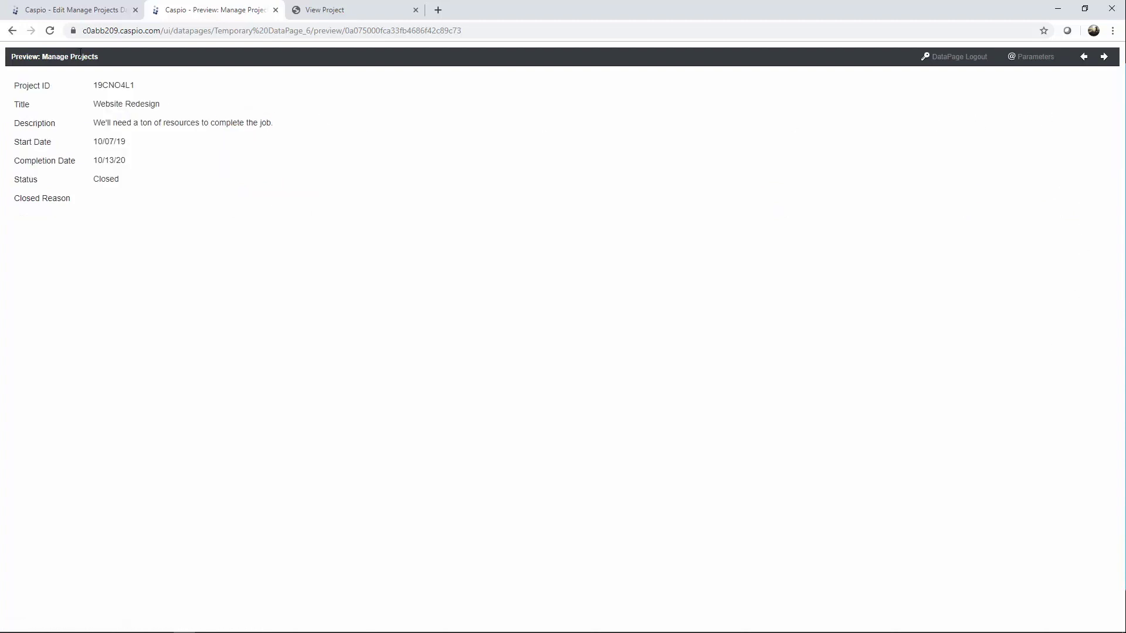
pyautogui.click(19, 29)
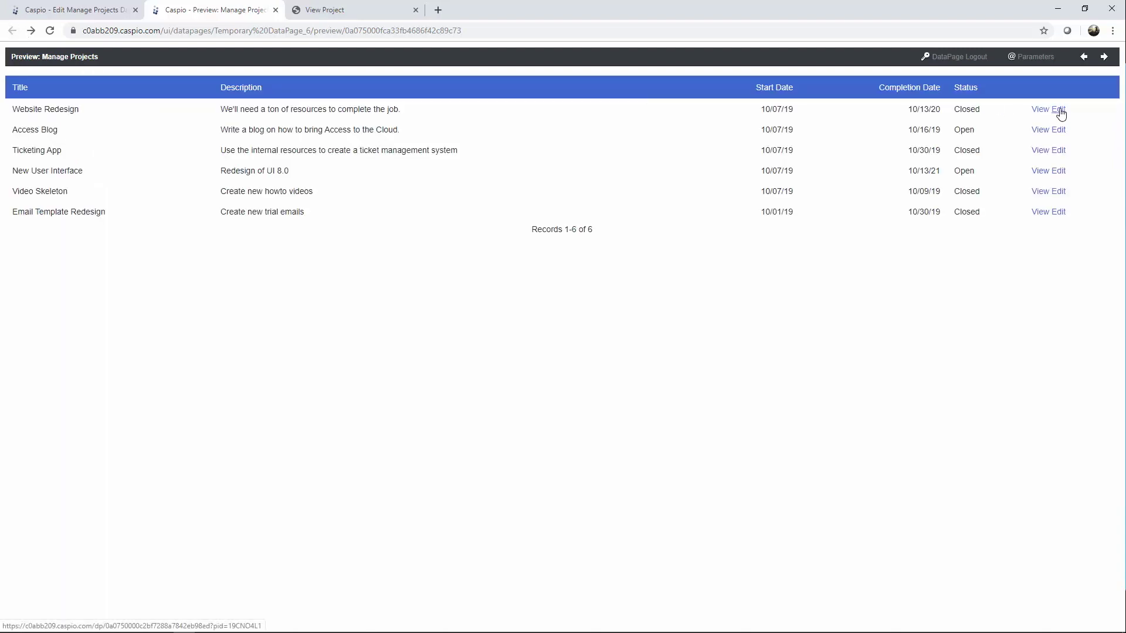
pyautogui.doubleClick(968, 111)
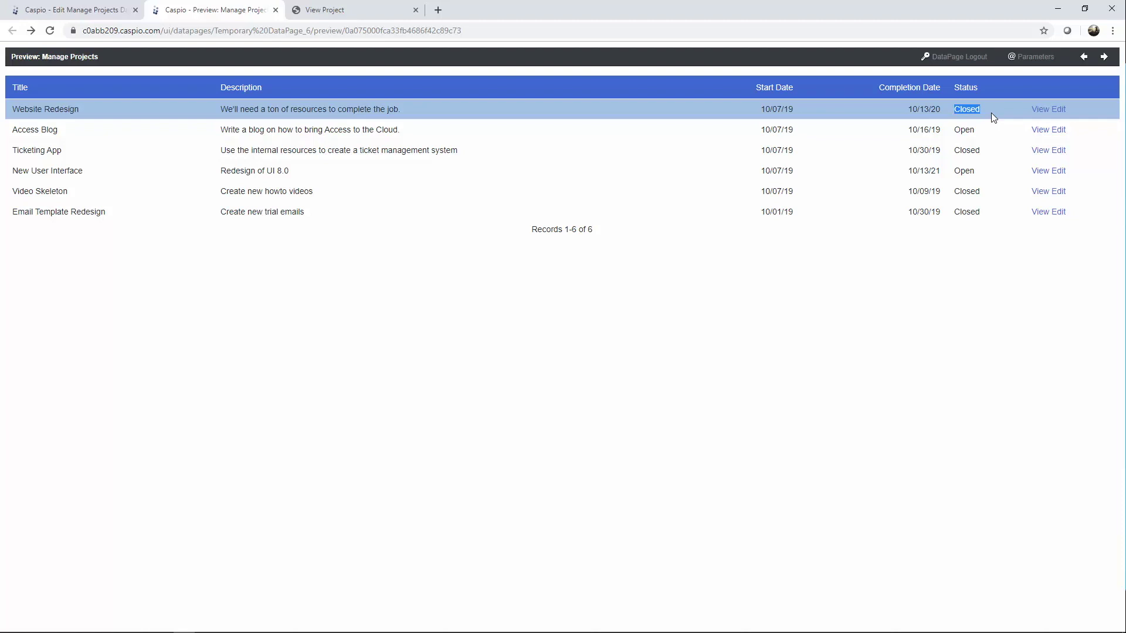
# - Test Website Redesign's Edit link, then open the Edit form for Access Blog
pyautogui.click(1058, 110)
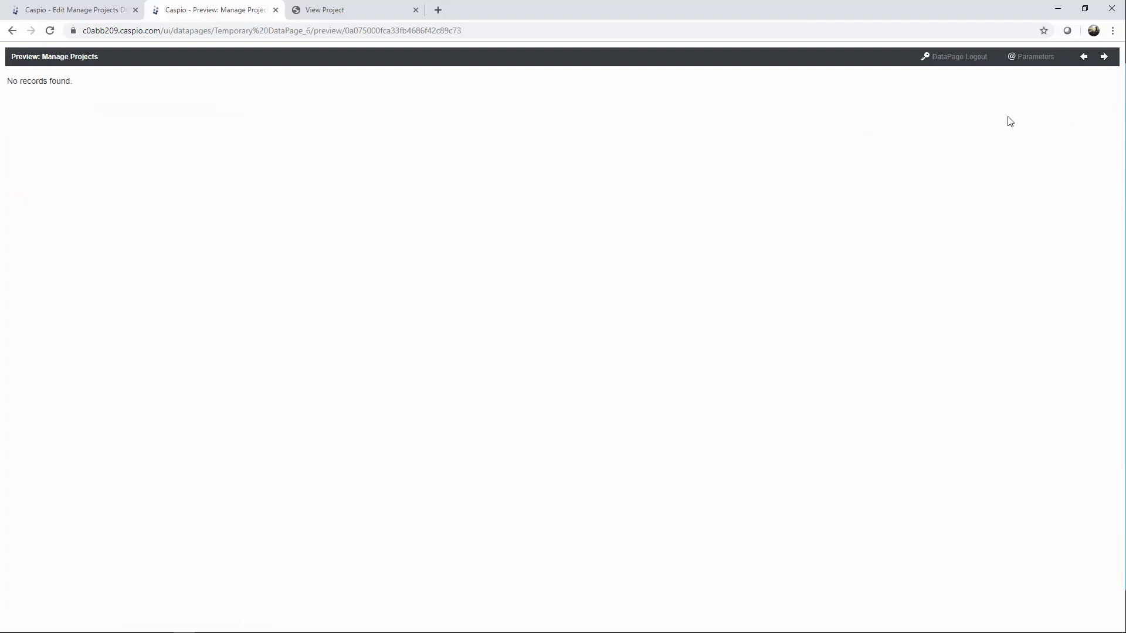
pyautogui.click(12, 33)
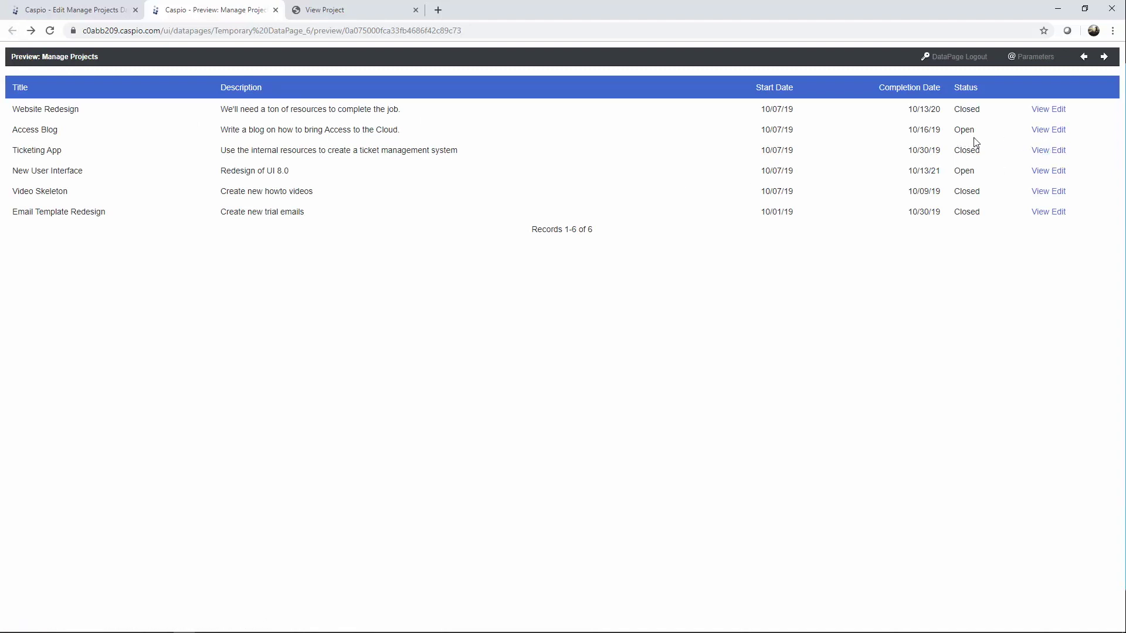
pyautogui.click(1057, 130)
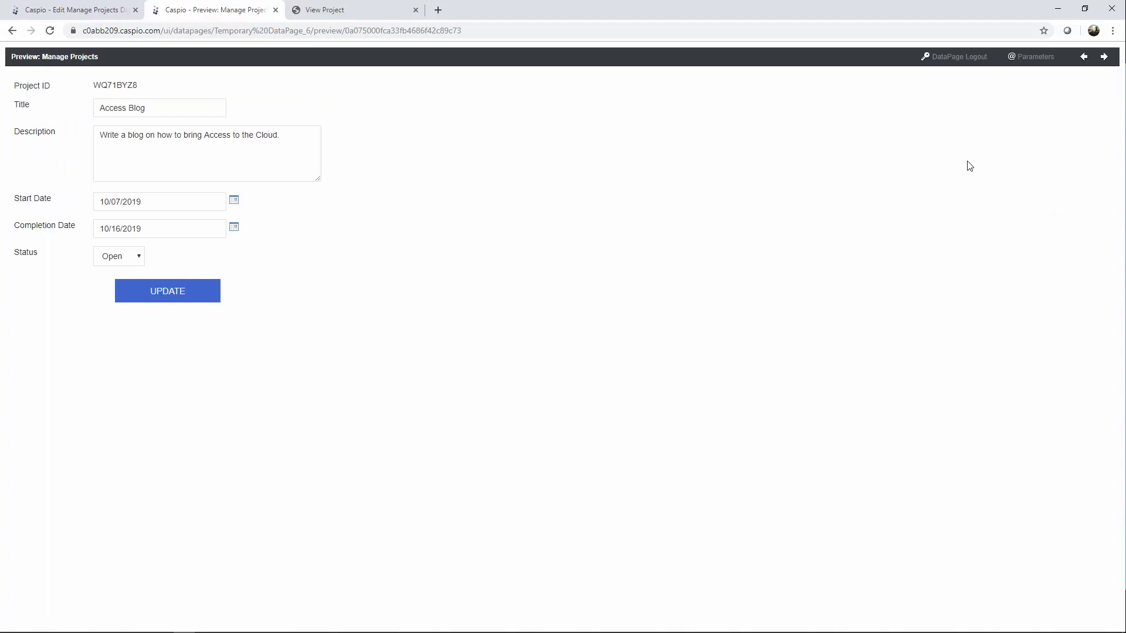